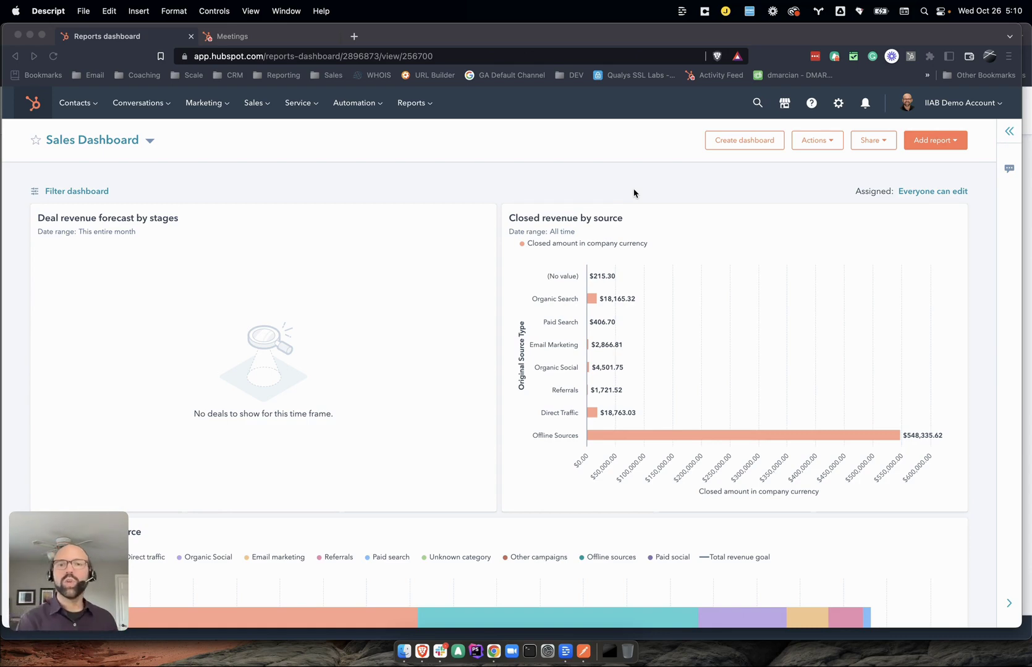
# Go to the Contacts Lists page and start creating a new list
pyautogui.click(57, 105)
pyautogui.click(558, 37)
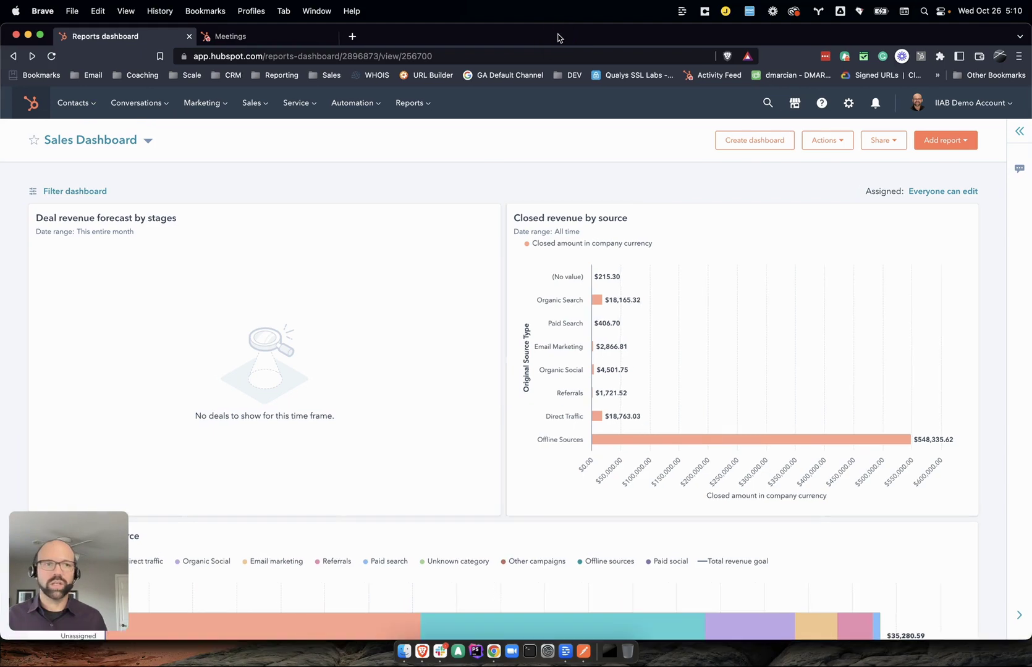
pyautogui.click(74, 103)
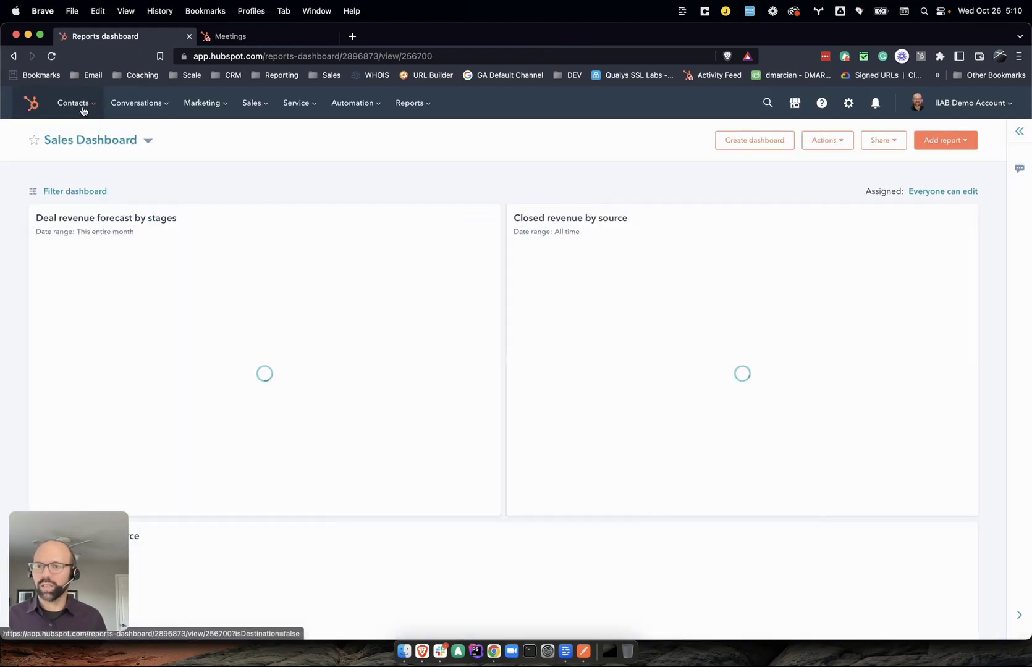
pyautogui.click(81, 278)
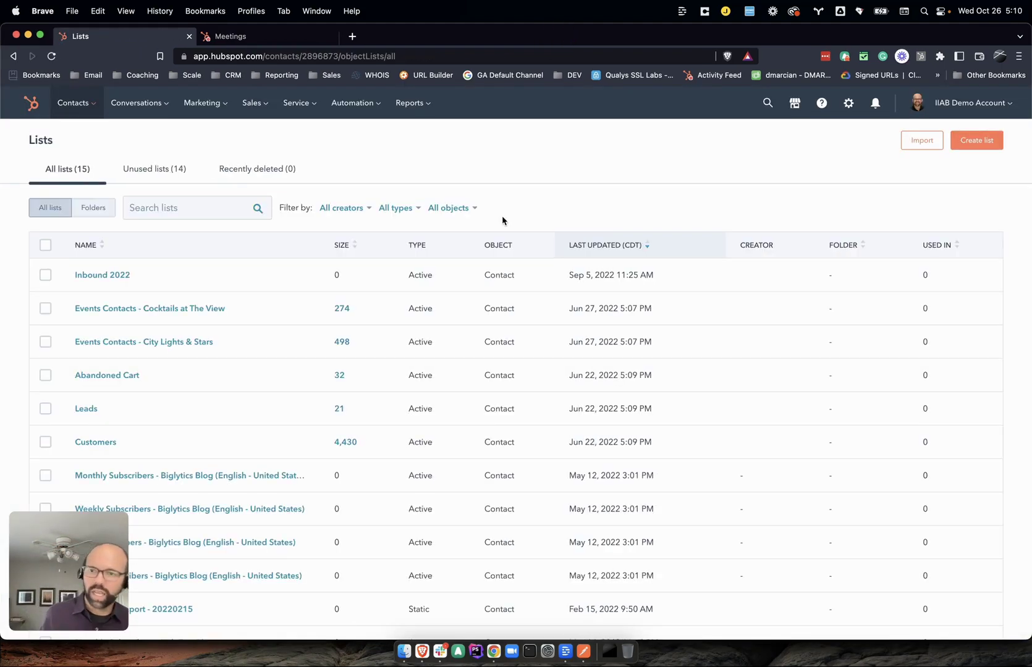
pyautogui.click(981, 141)
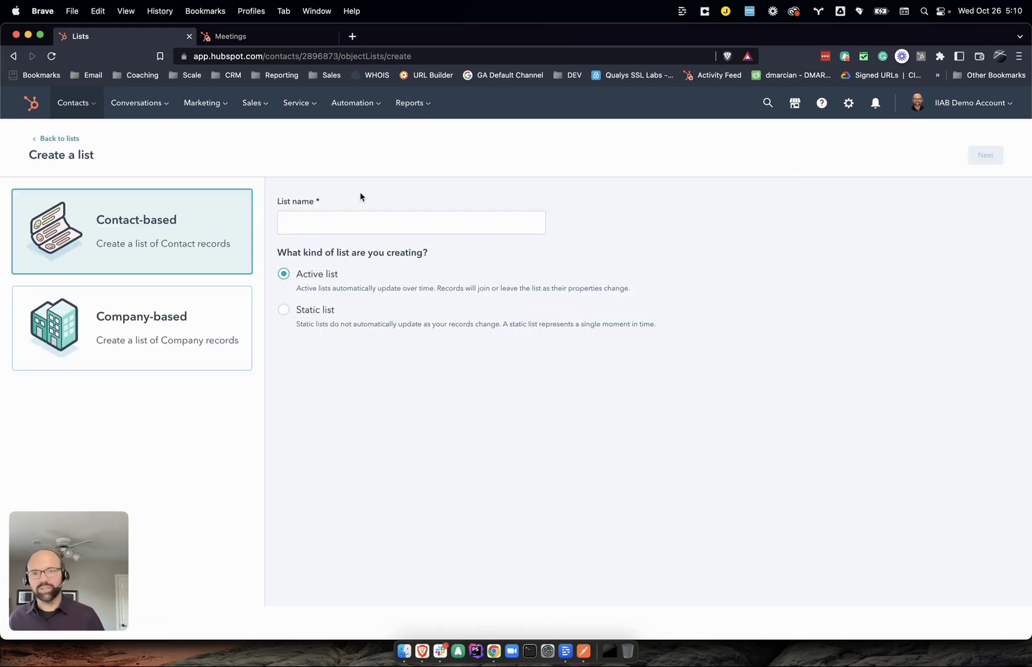
# Name the active contact-based list 'Qualified Lead', correcting the spelling, and begin adding a filter
pyautogui.click(345, 229)
pyautogui.write('Qu')
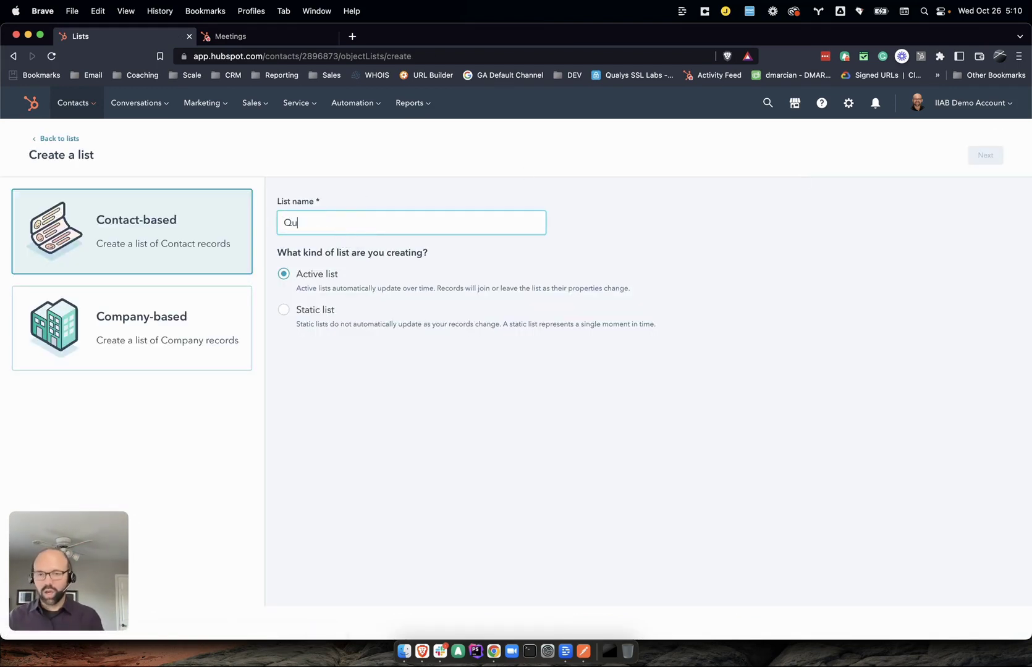
pyautogui.write('alifed Lead')
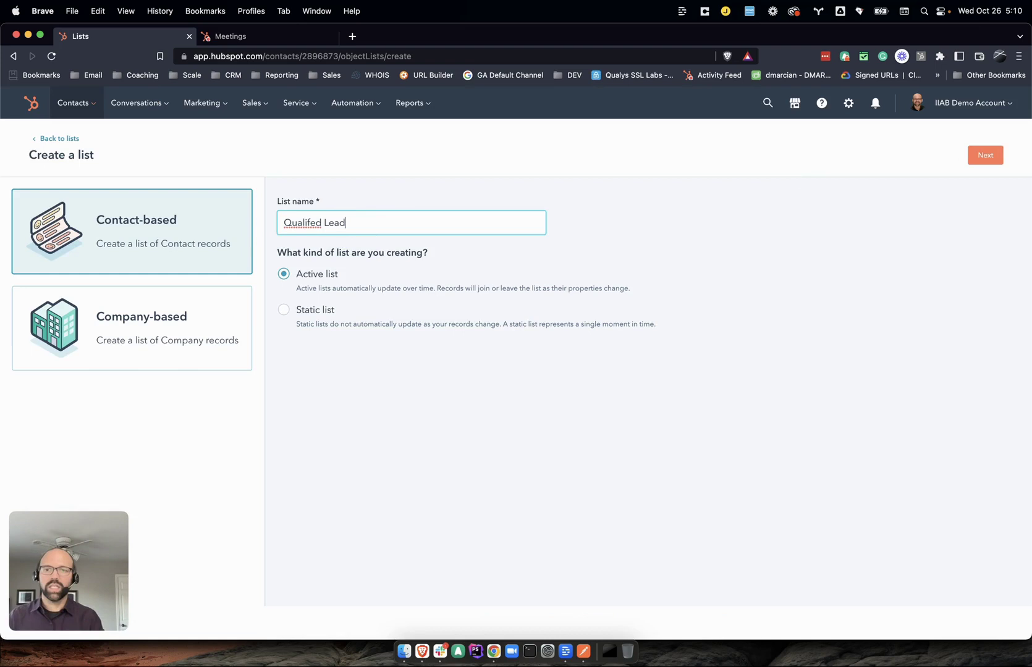
pyautogui.rightClick(281, 224)
pyautogui.click(304, 230)
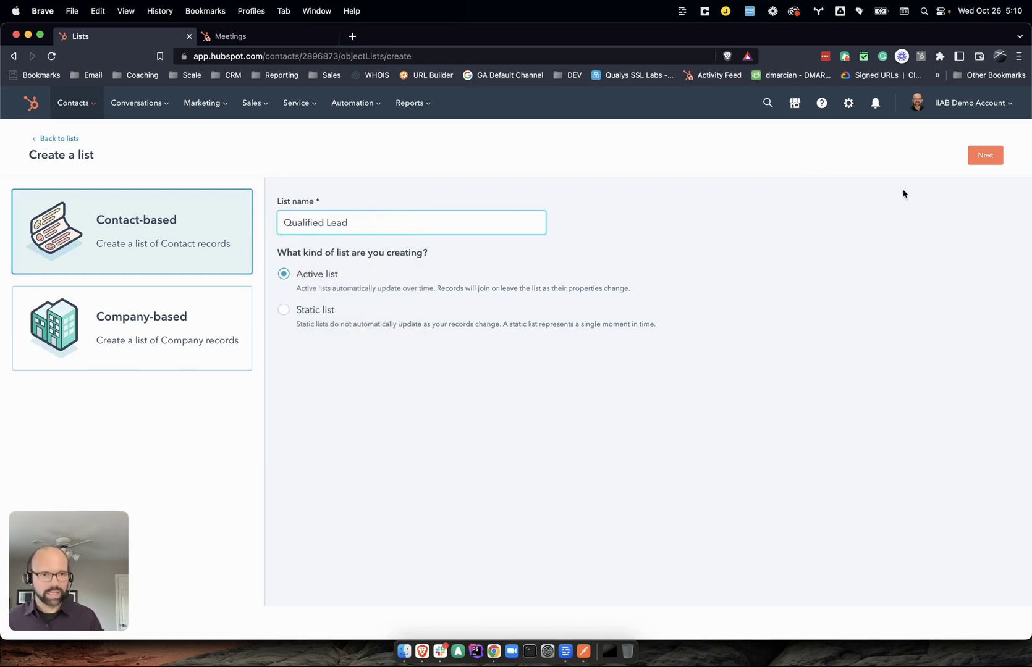
pyautogui.click(986, 155)
pyautogui.click(118, 288)
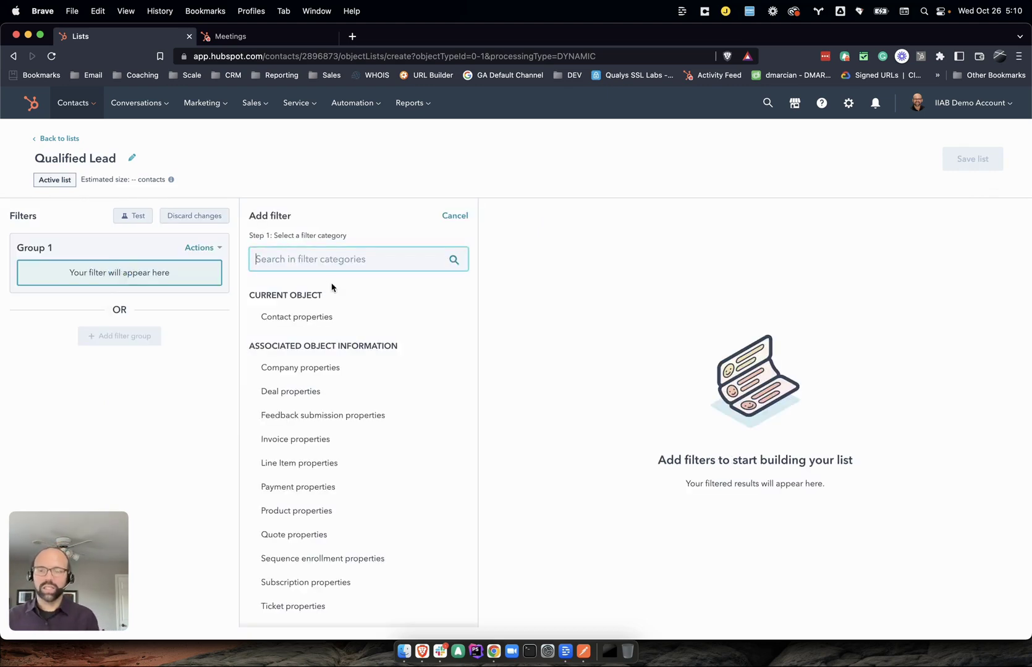
# Choose the State/Region contact property as the list's first filter
pyautogui.write('Stage')
pyautogui.press('cmd+a')
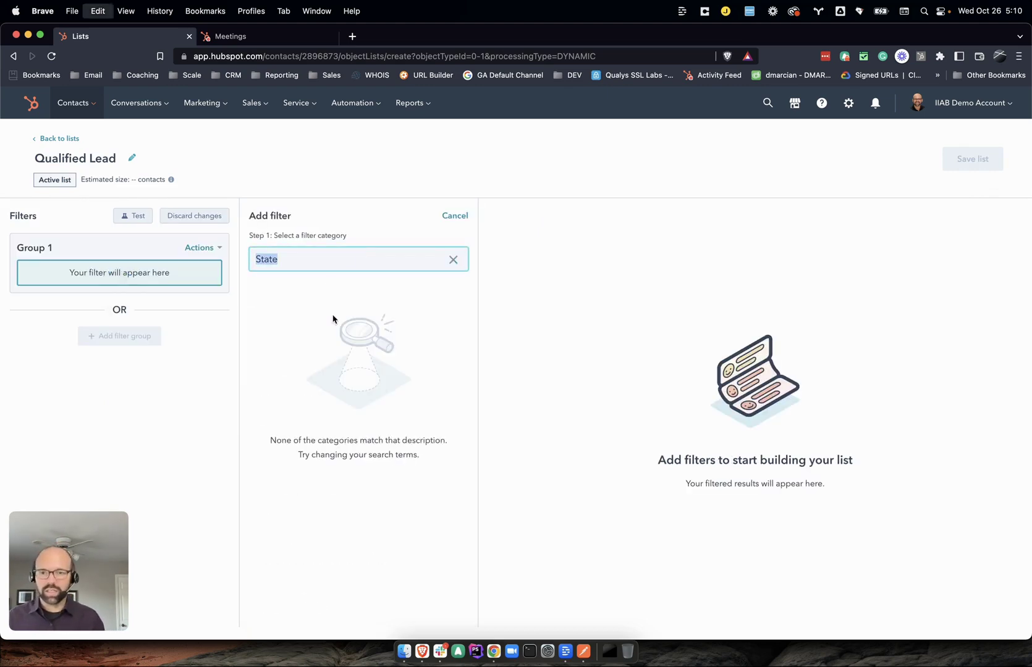
pyautogui.press('BackSpace')
pyautogui.click(307, 316)
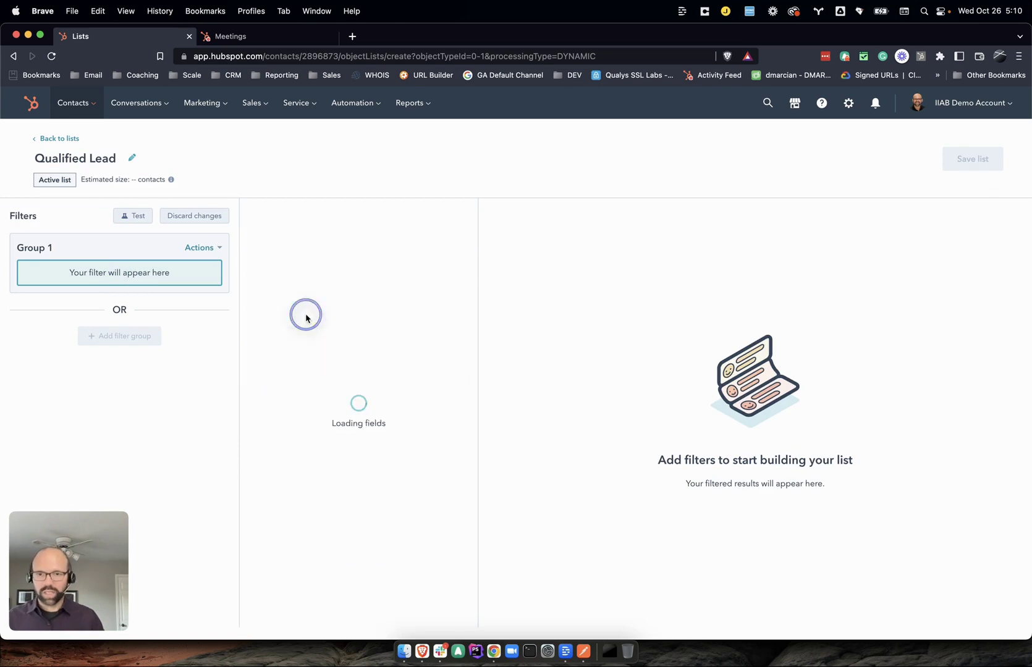
pyautogui.click(293, 272)
pyautogui.write('state')
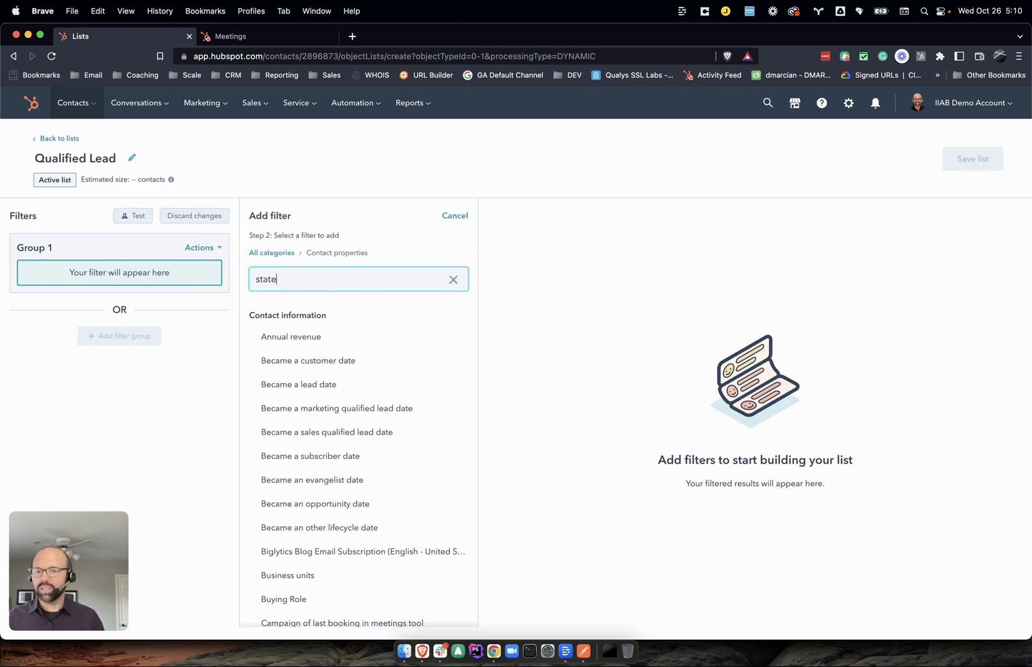
pyautogui.click(301, 361)
# Set State/Region to be equal to any of TN and AL
pyautogui.click(302, 292)
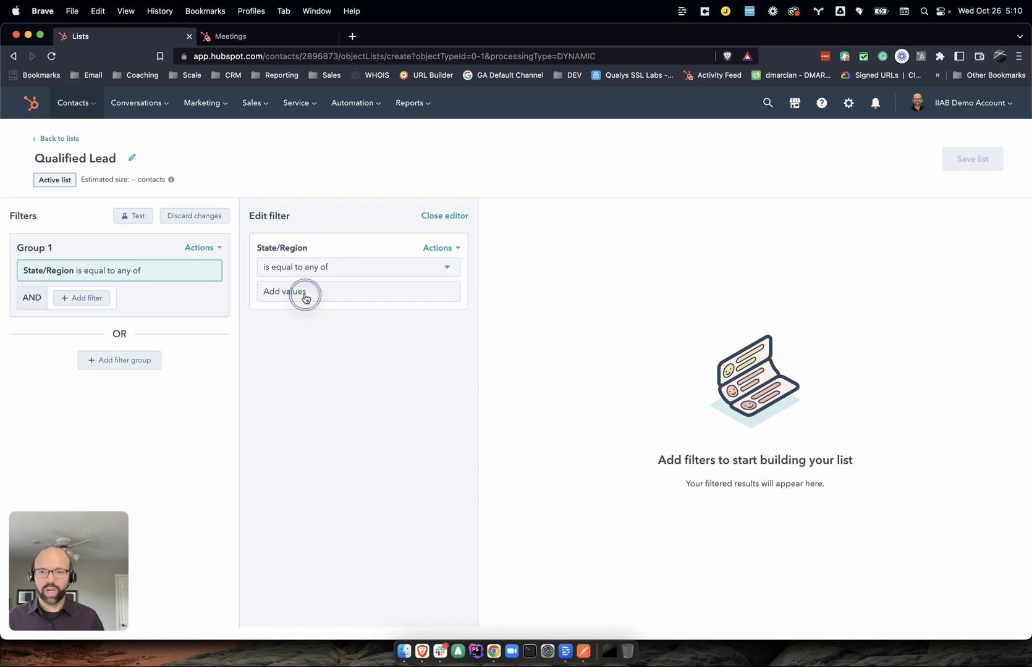
pyautogui.write('TN')
pyautogui.press('Return')
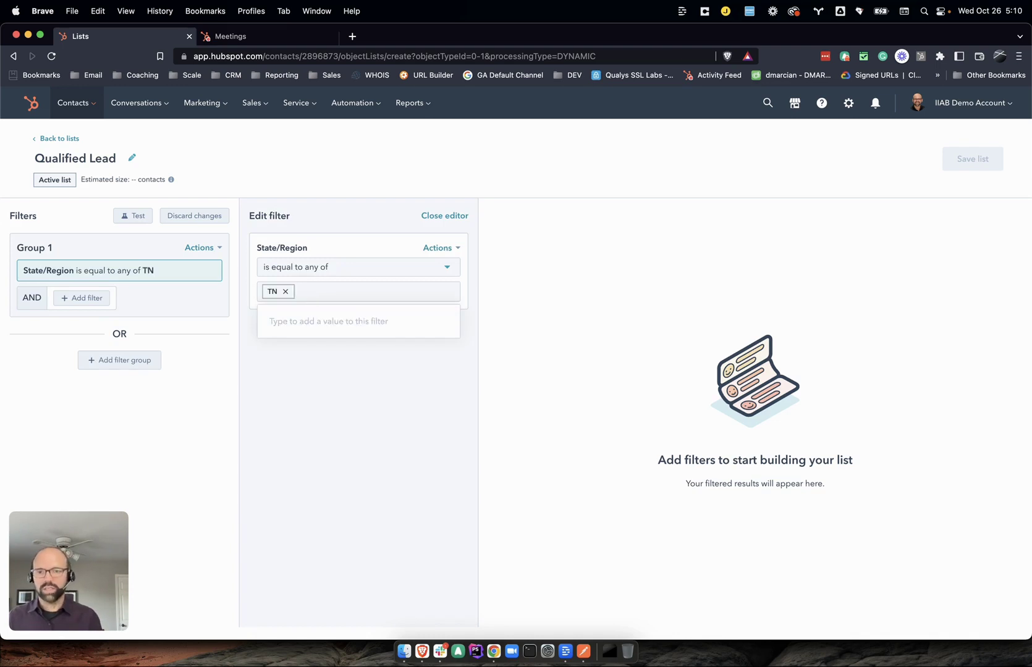
pyautogui.write('AL')
pyautogui.press('Return')
pyautogui.click(429, 106)
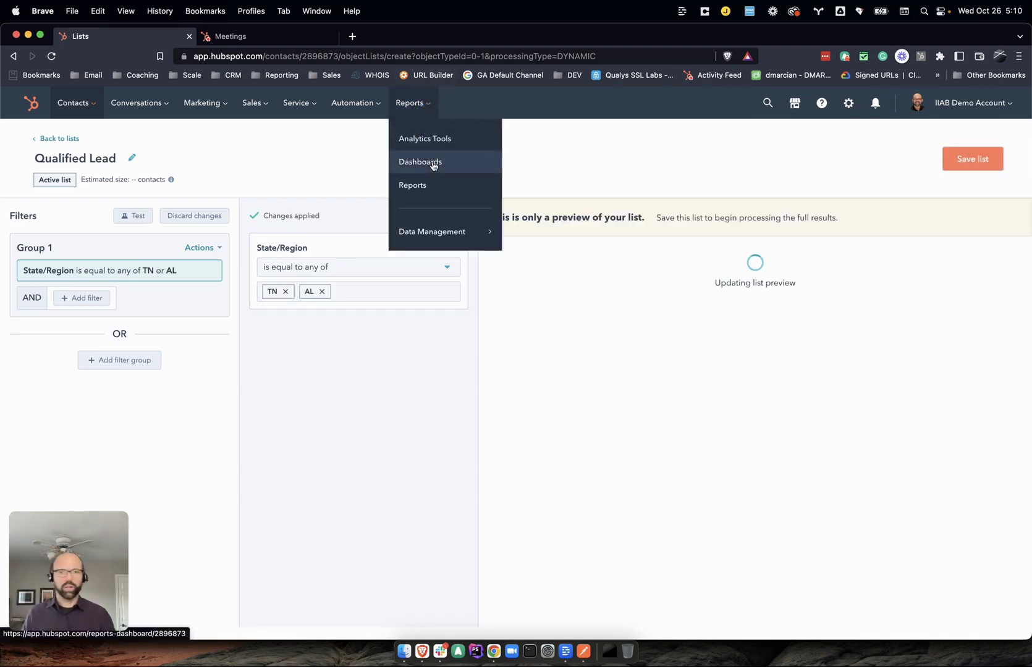
pyautogui.click(554, 160)
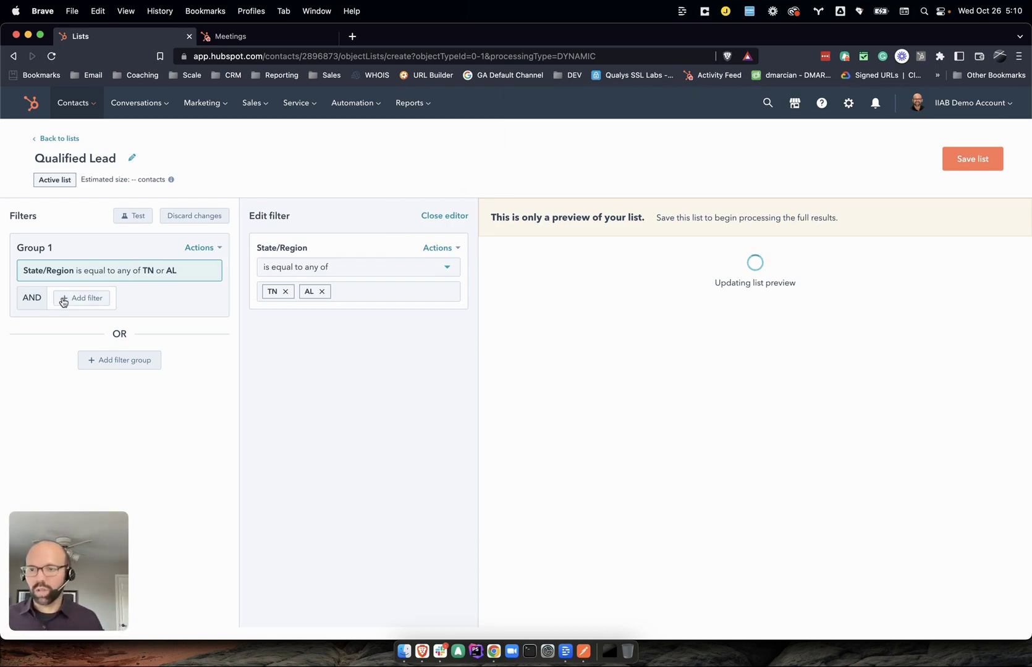
# Add a second filter on the Annual revenue contact property
pyautogui.click(65, 298)
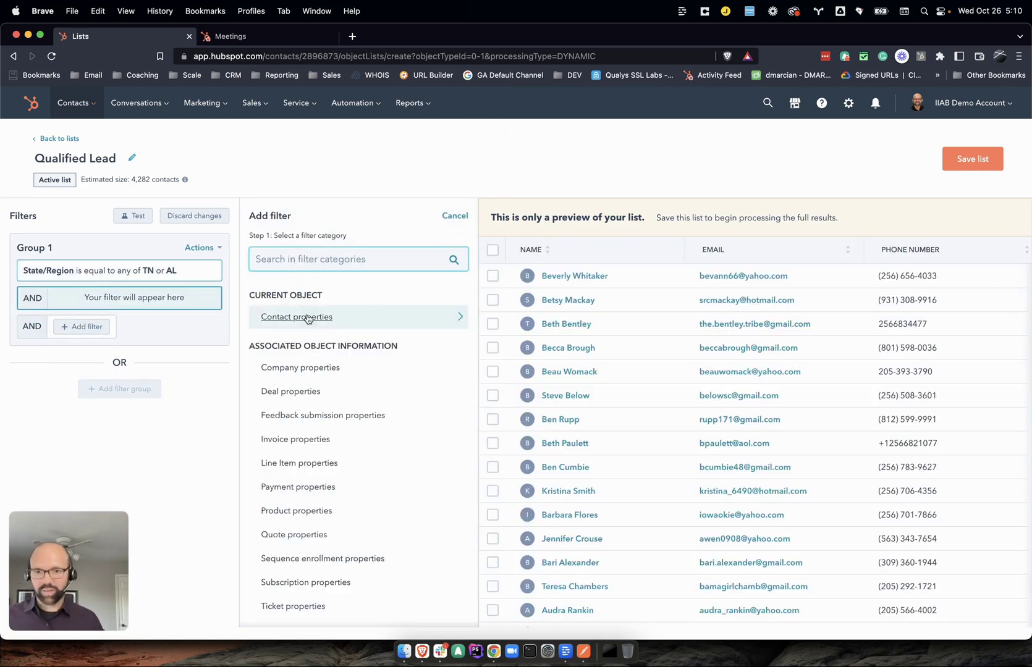
pyautogui.click(303, 317)
pyautogui.write('Budget')
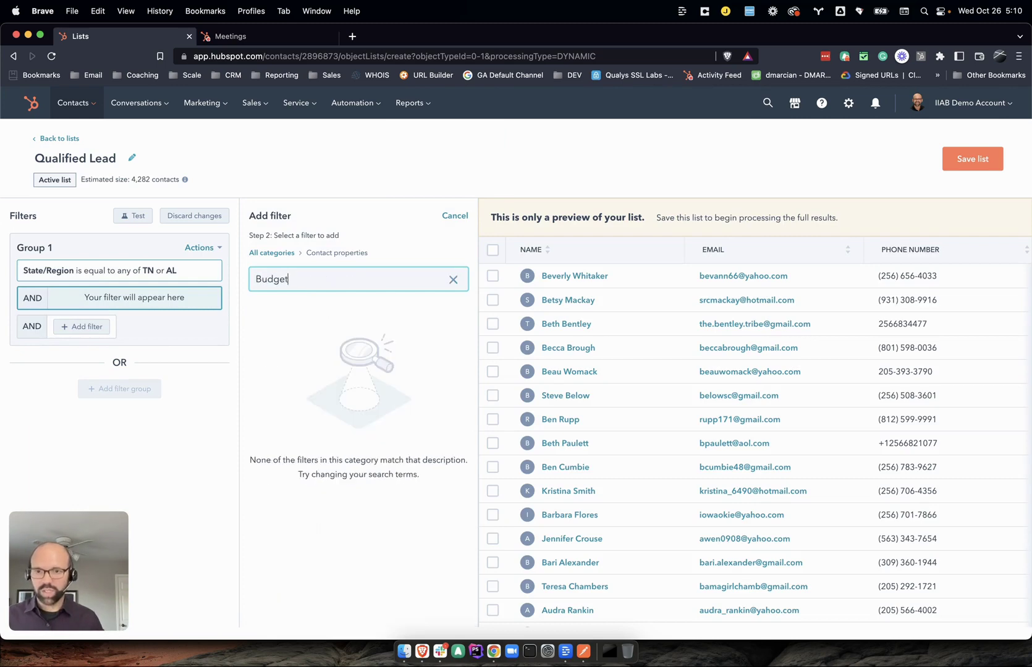
pyautogui.press('BackSpace')
pyautogui.press('BackSpace')
pyautogui.press('BackSpace')
pyautogui.press('BackSpace')
pyautogui.press('BackSpace')
pyautogui.press('BackSpace')
pyautogui.click(295, 337)
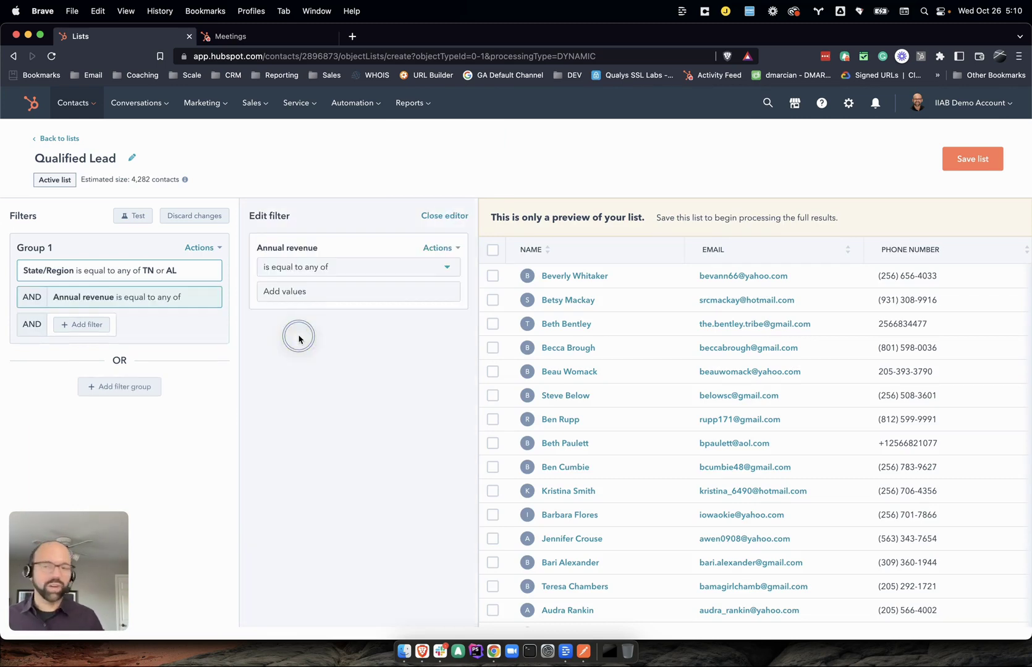
pyautogui.click(301, 294)
# Set Annual revenue to 'is equal to any of' 500000 and apply it
pyautogui.click(313, 267)
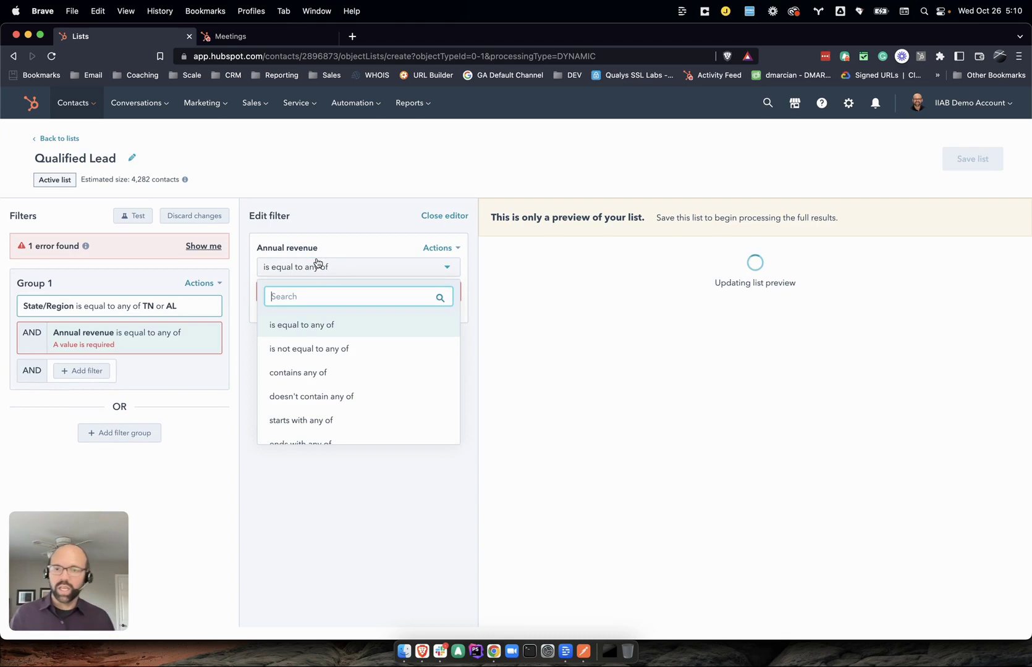
pyautogui.scroll(-6, 315, 418)
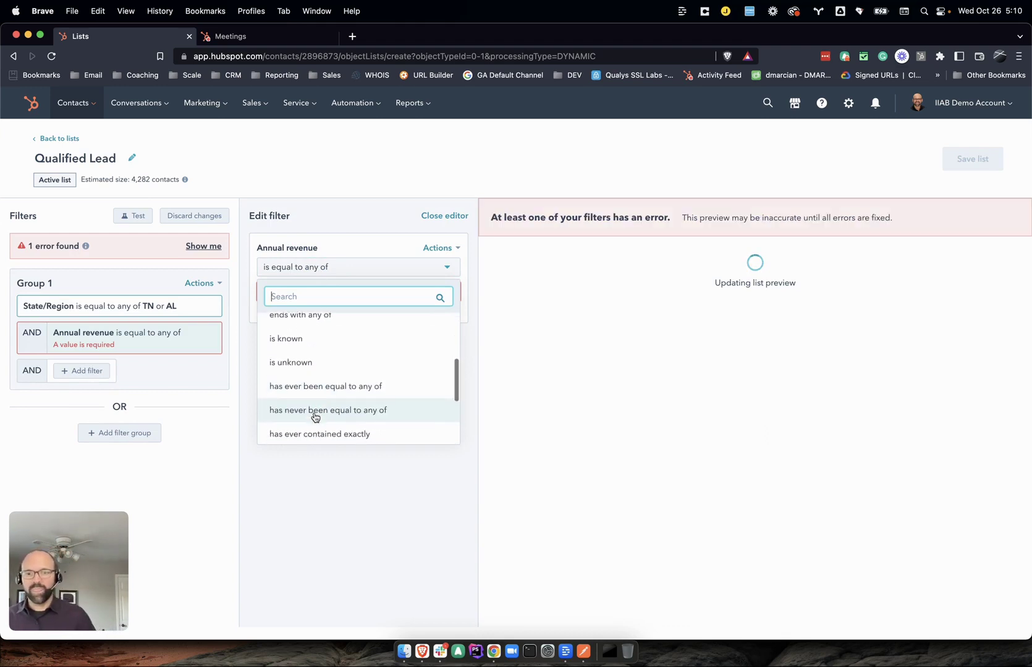
pyautogui.scroll(-2, 312, 419)
pyautogui.scroll(10, 315, 414)
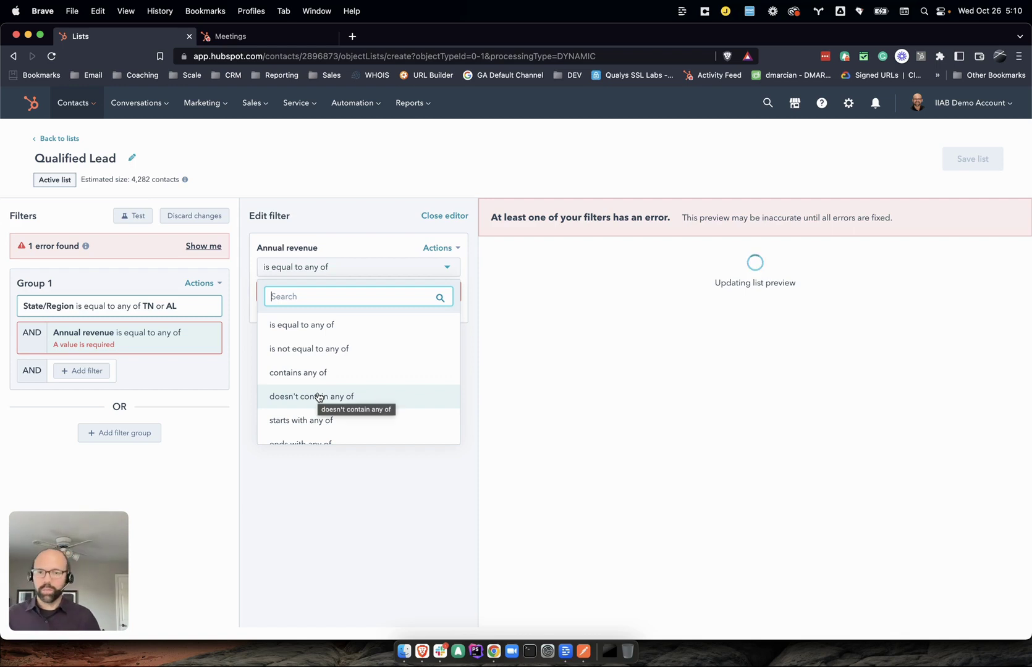
pyautogui.click(314, 326)
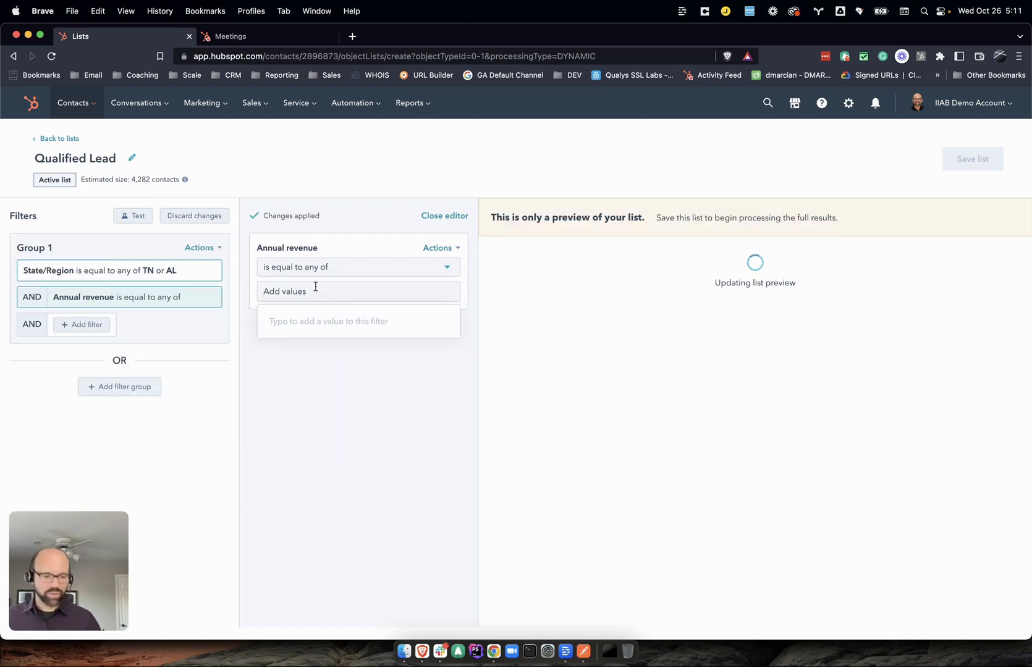
pyautogui.write('500000')
pyautogui.press('Return')
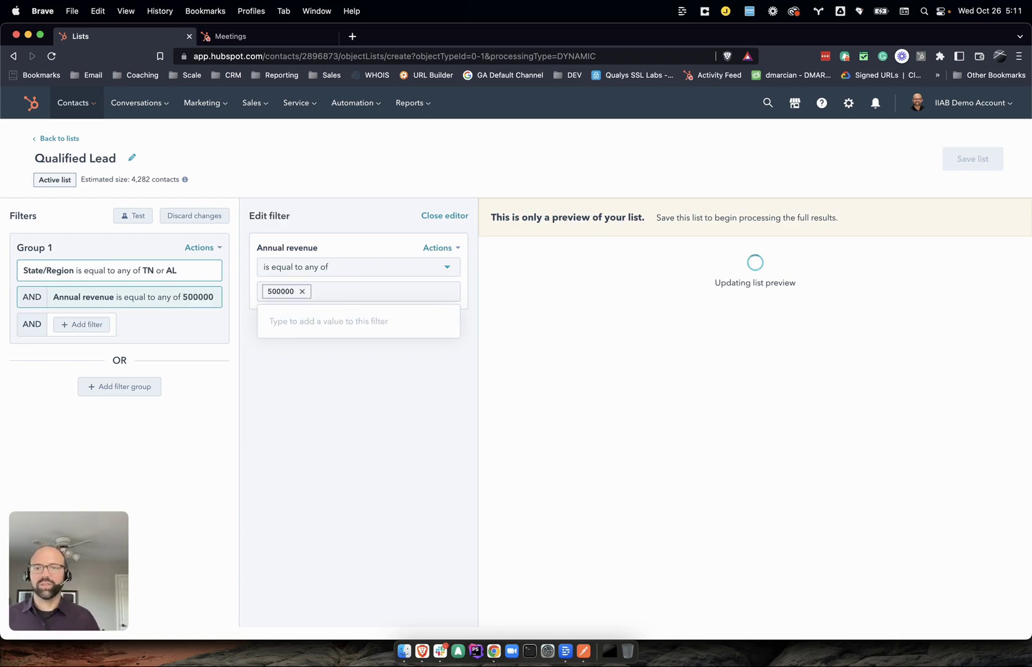
pyautogui.click(302, 433)
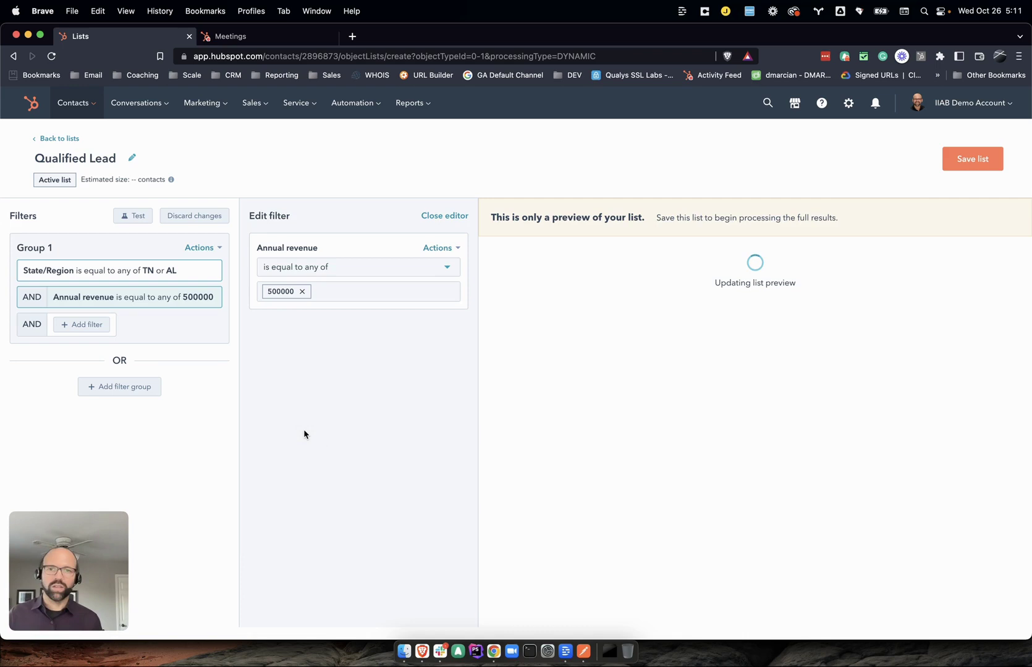
# Save the Qualified Lead list, review the Meetings links, then return to the list
pyautogui.click(986, 156)
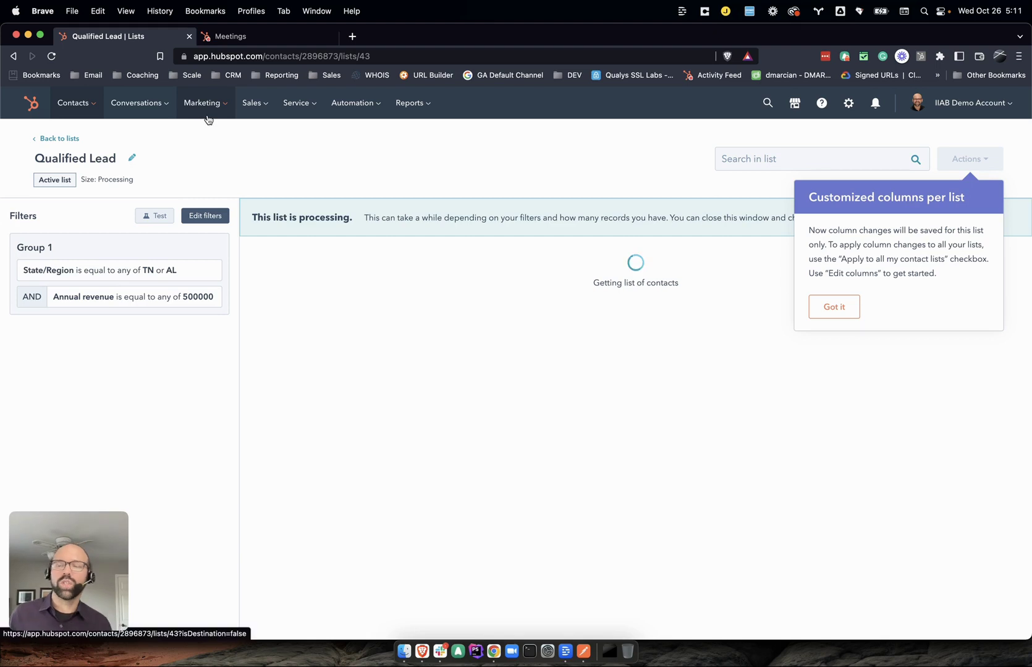
pyautogui.click(234, 38)
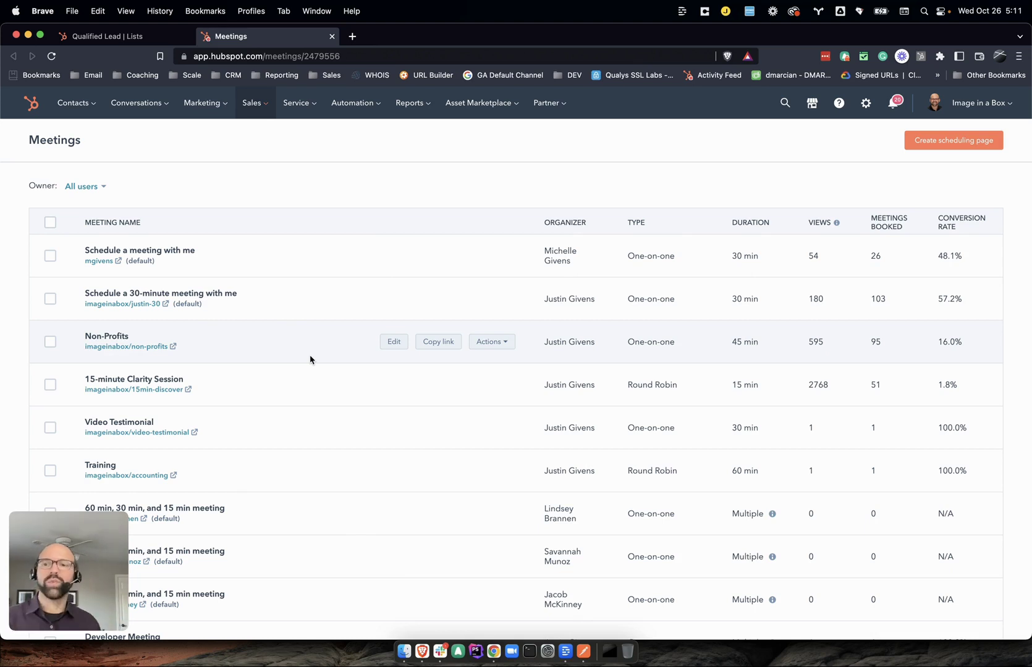
pyautogui.scroll(-3, 309, 354)
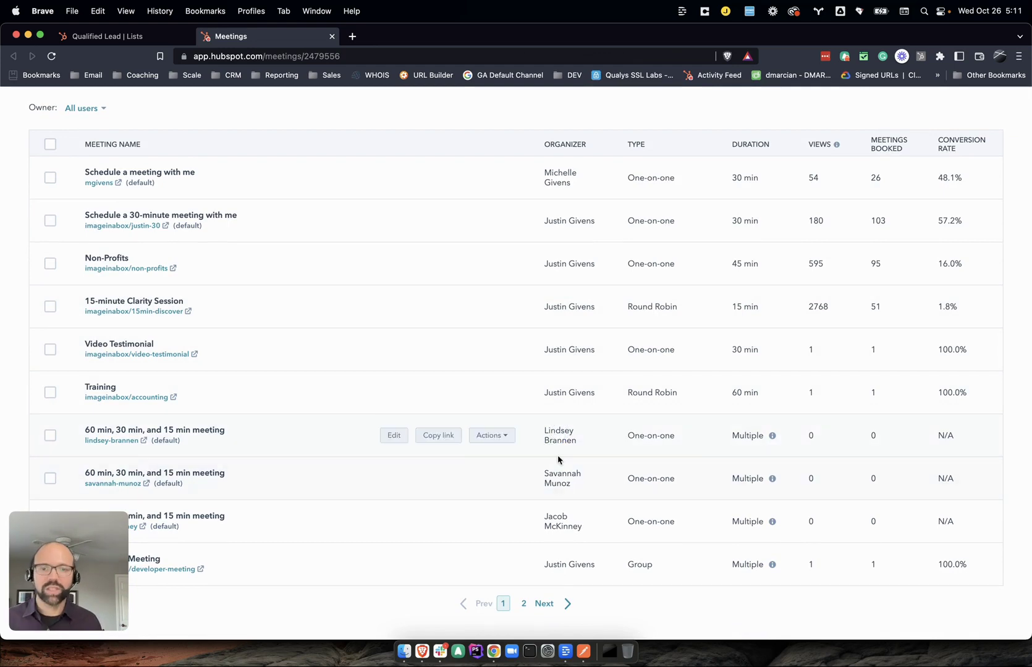
pyautogui.doubleClick(552, 474)
pyautogui.click(117, 40)
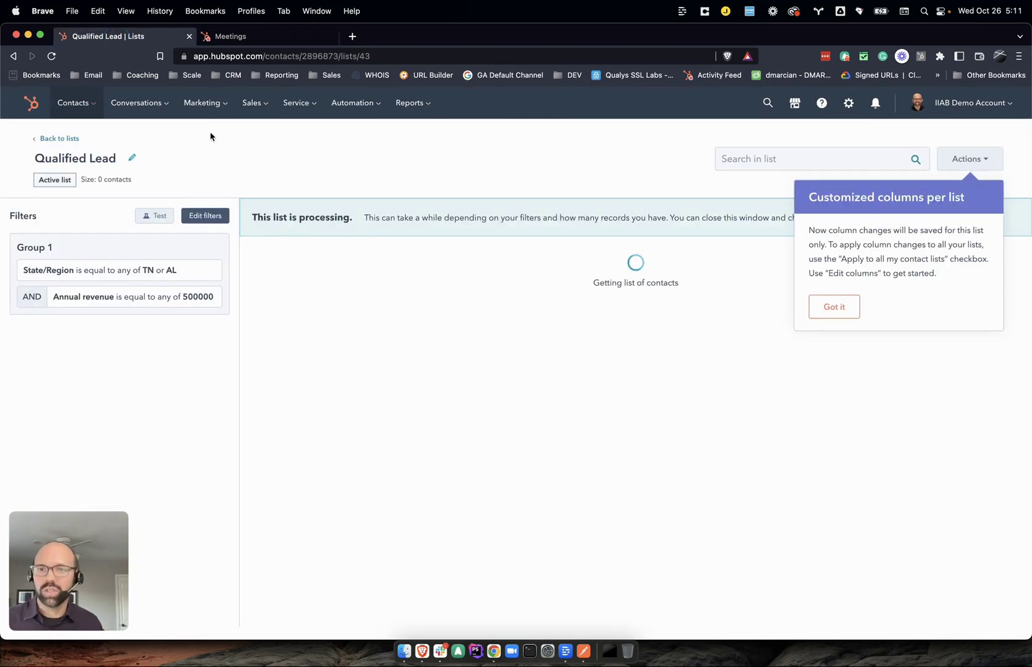
# Create a new CTA from Marketing > Lead Capture > CTAs with the Link (No Style) button style
pyautogui.click(208, 102)
pyautogui.moveTo(233, 329)
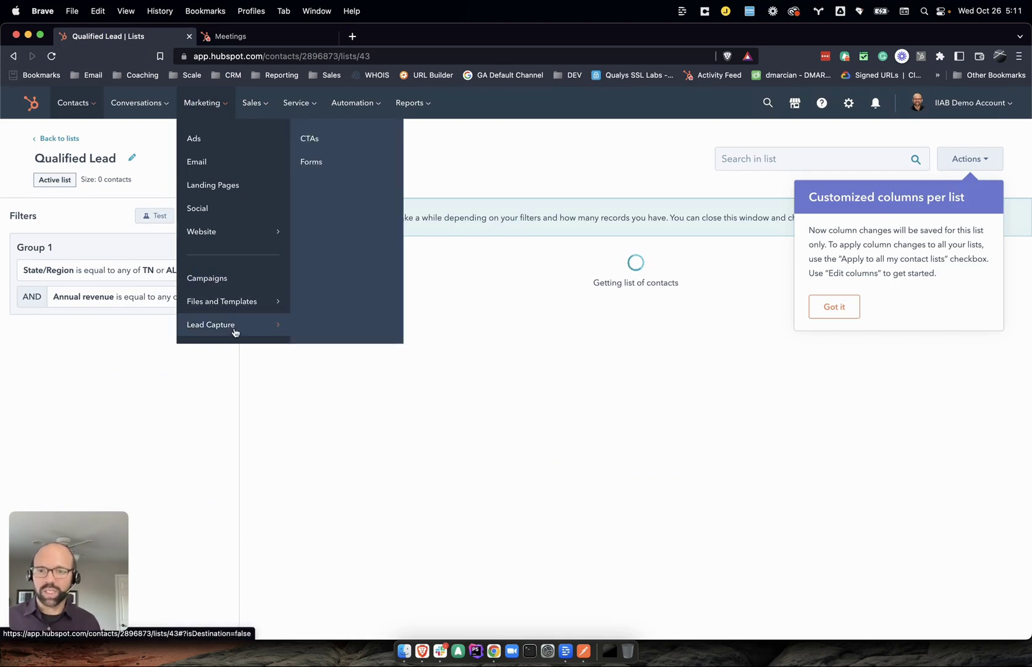
pyautogui.click(337, 140)
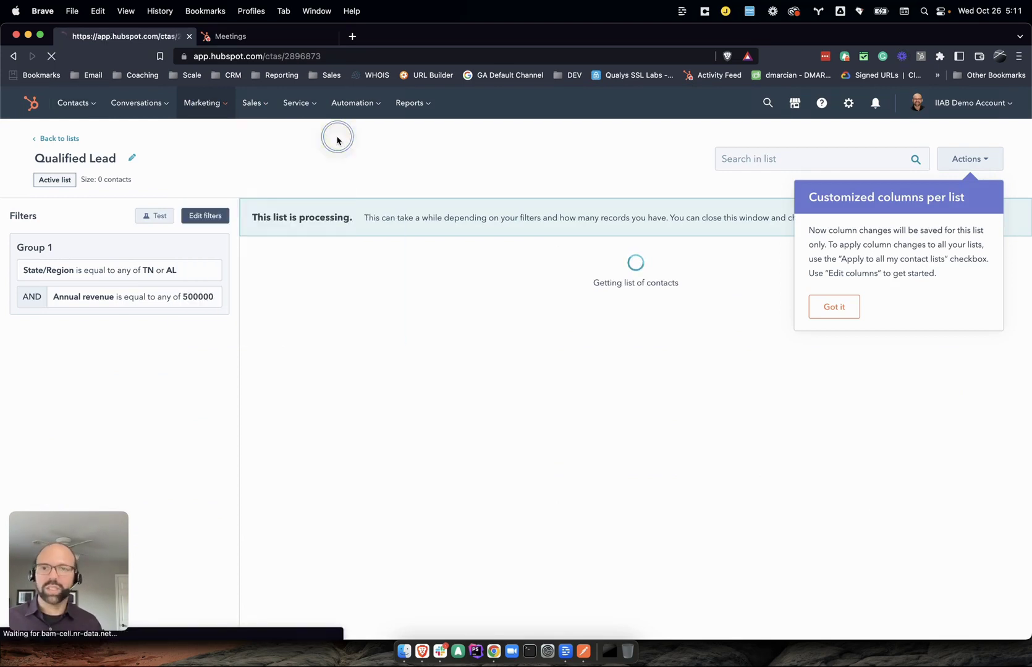
pyautogui.click(868, 141)
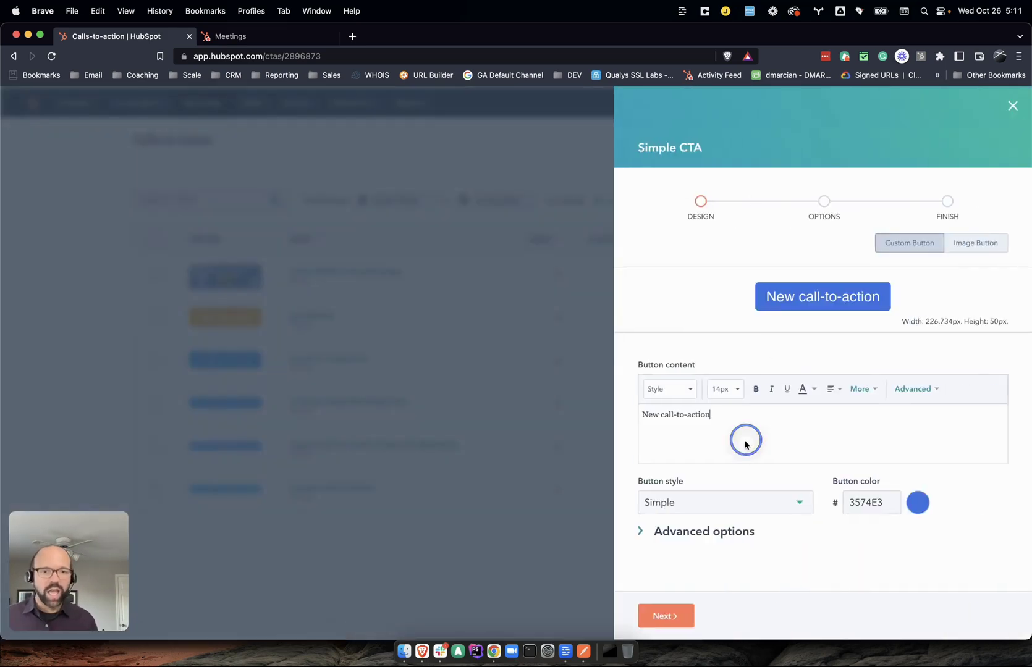
pyautogui.click(705, 502)
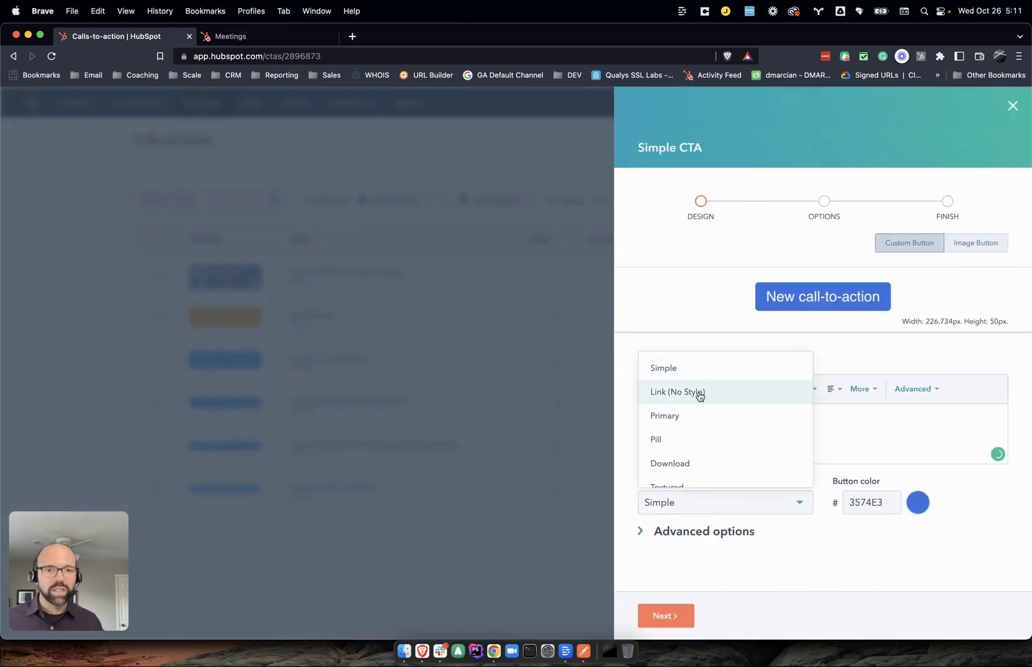
pyautogui.click(699, 396)
# Change the link text to 'Awesome check out this great resource'
pyautogui.click(728, 414)
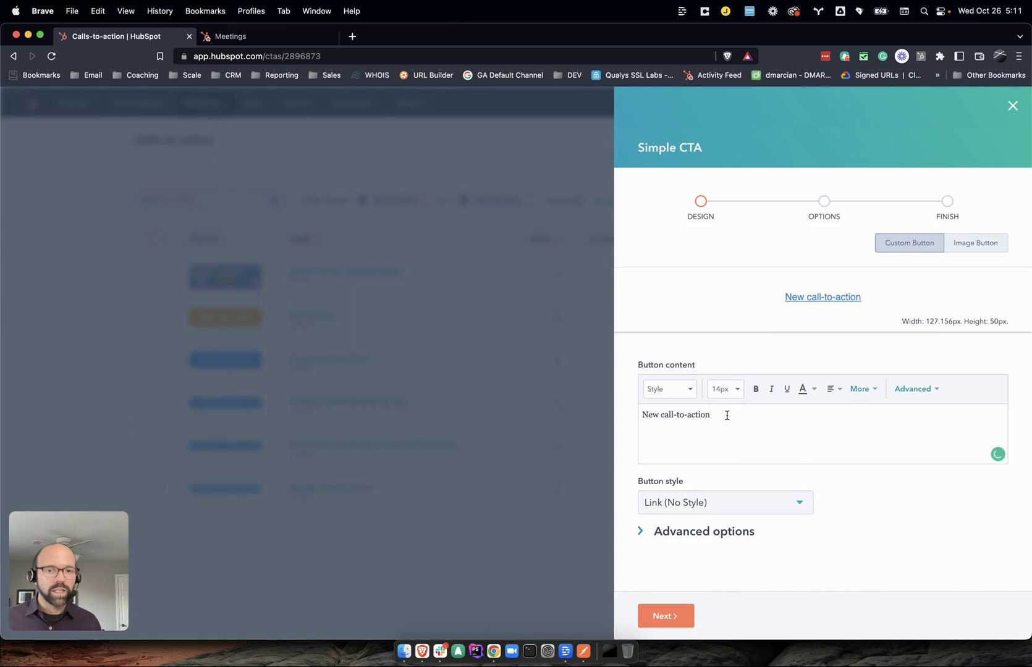
pyautogui.moveTo(728, 414); pyautogui.dragTo(620, 413)
pyautogui.write('Awesome check out this ')
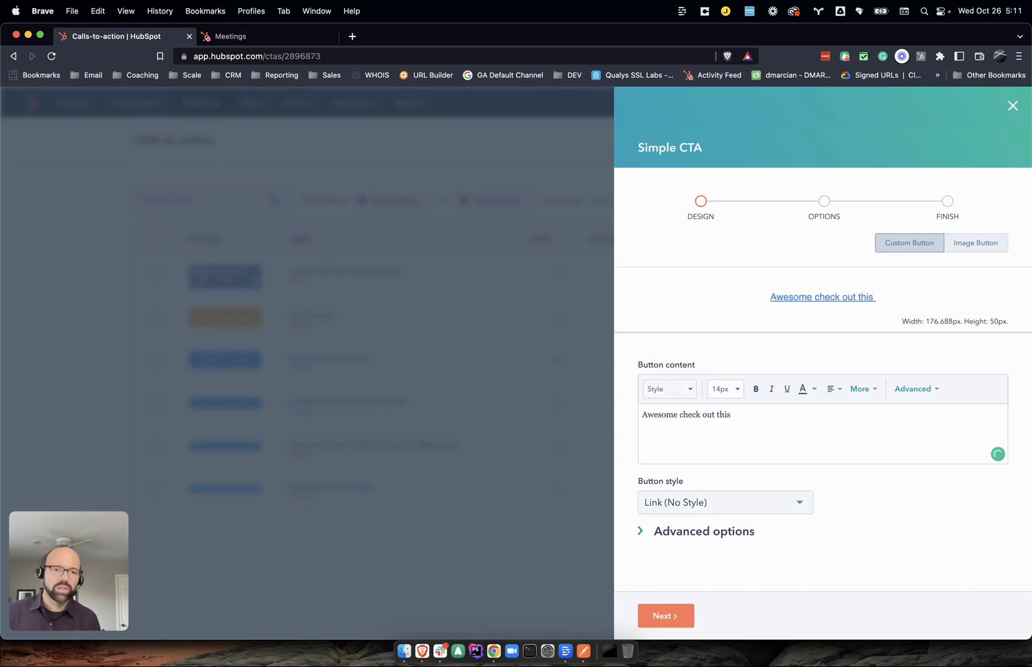
pyautogui.write('greatre')
pyautogui.press('BackSpace')
pyautogui.press('BackSpace')
pyautogui.write('resource')
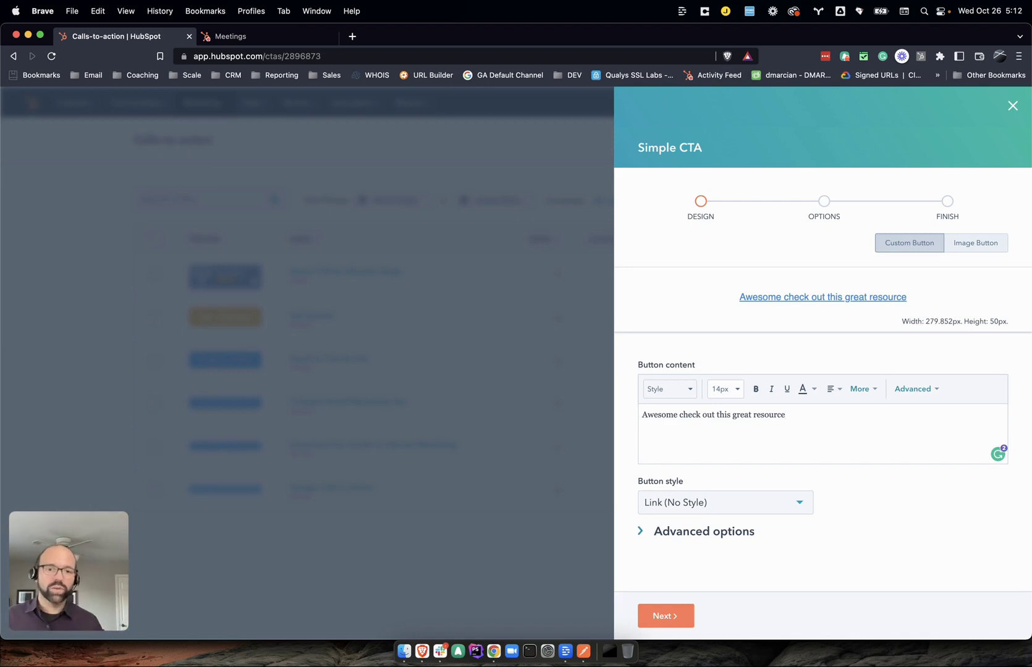
pyautogui.click(687, 535)
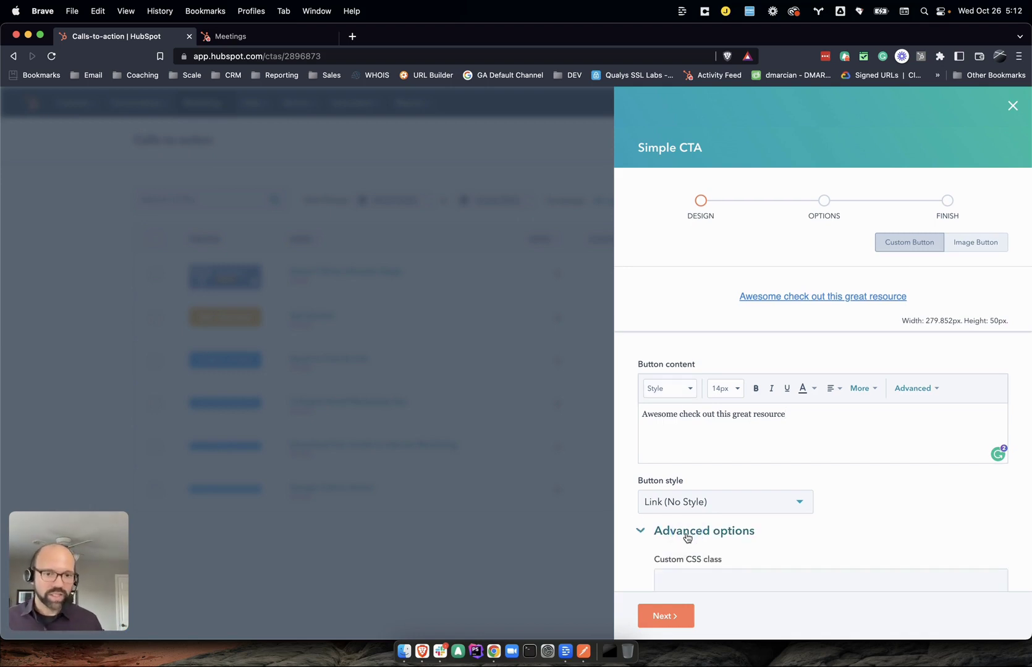
pyautogui.scroll(-4, 730, 446)
pyautogui.click(707, 339)
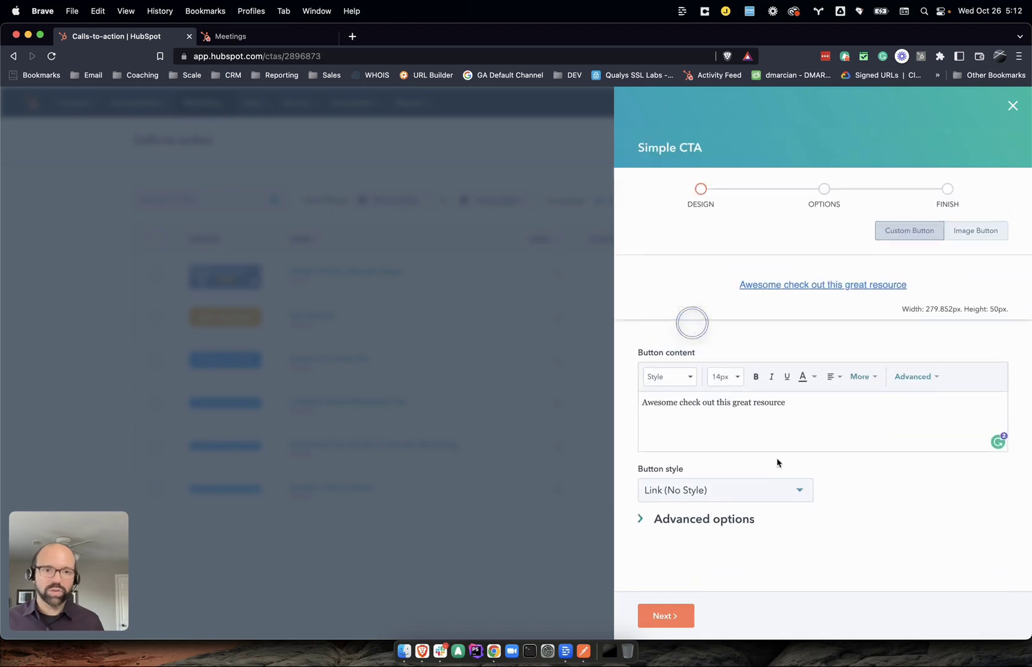
# Redirect the CTA to the HubSpot page [Demo] Biglytics About, in the same window
pyautogui.click(663, 618)
pyautogui.click(756, 329)
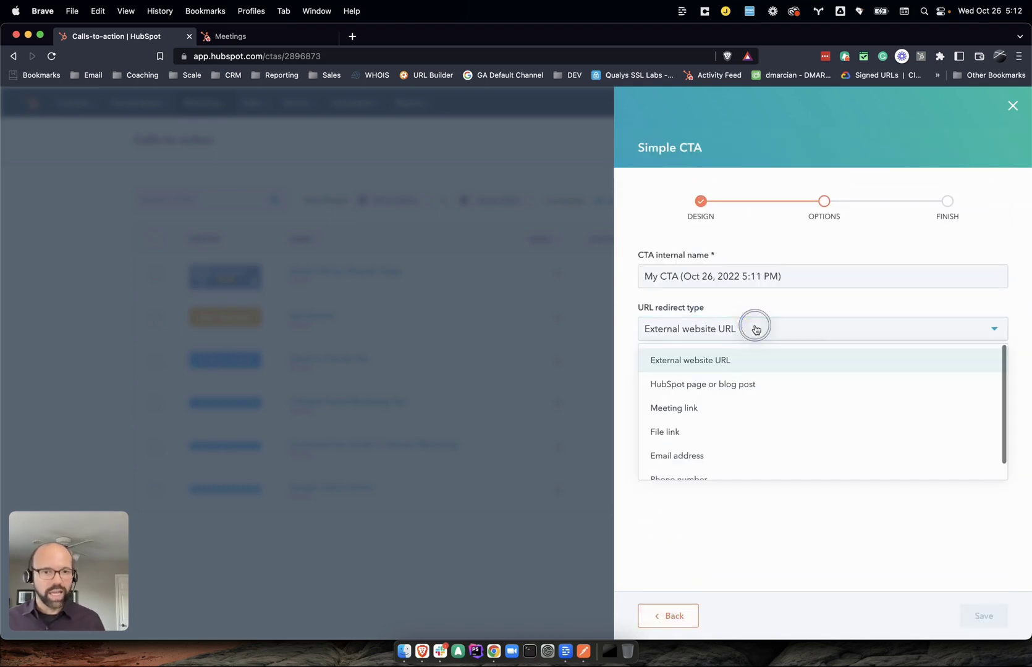
pyautogui.click(728, 384)
pyautogui.click(728, 375)
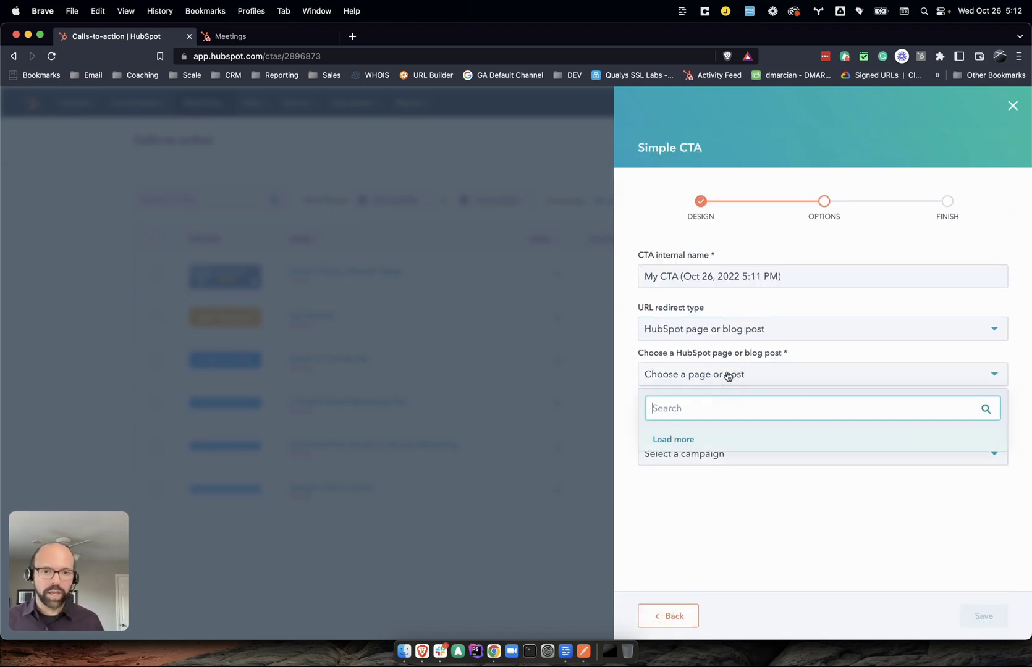
pyautogui.click(687, 440)
pyautogui.click(692, 436)
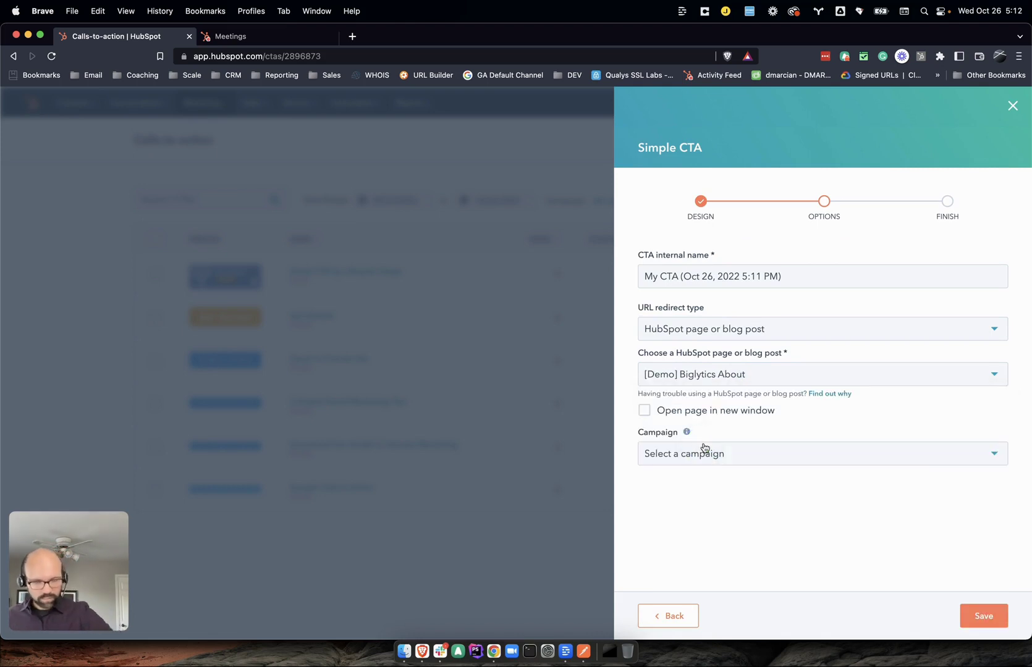
pyautogui.click(722, 408)
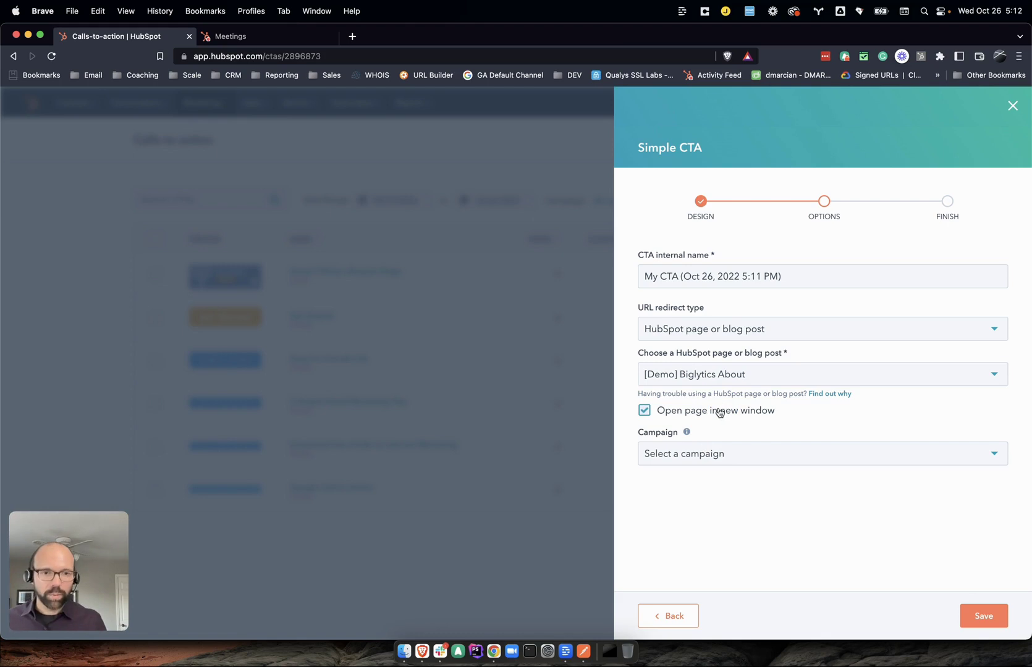
pyautogui.click(719, 409)
# Assign the CTA to the Member Events campaign and save it
pyautogui.click(722, 459)
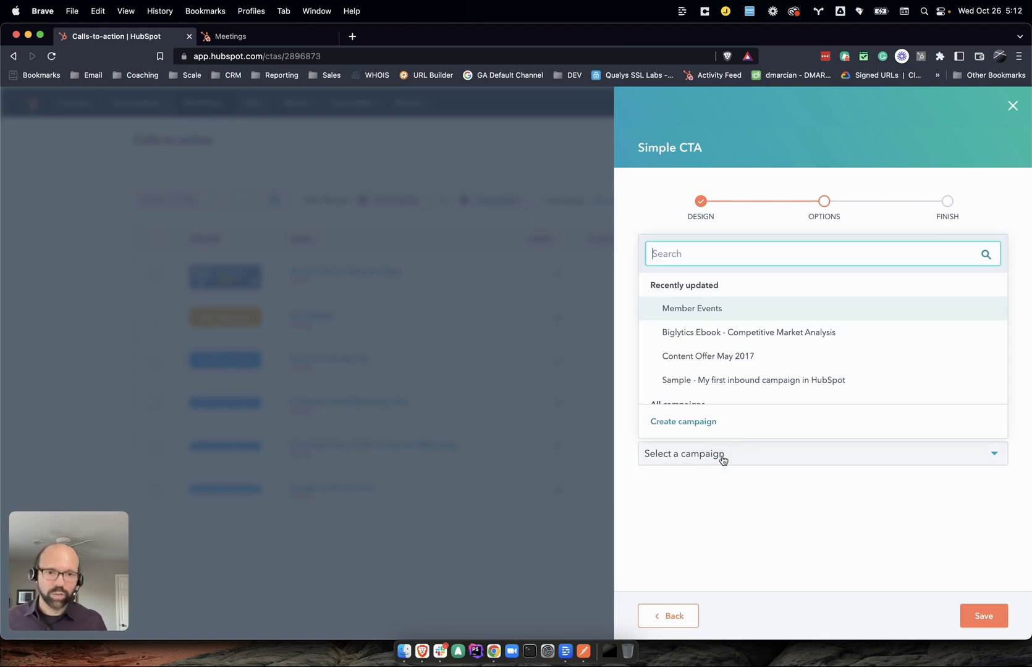
pyautogui.click(708, 312)
pyautogui.click(715, 564)
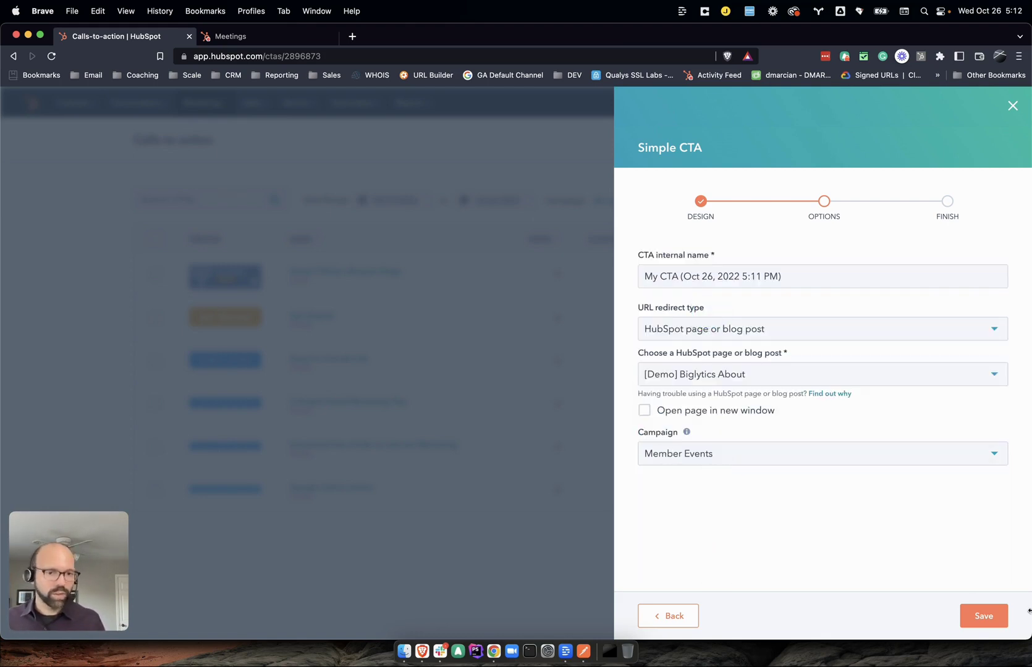
pyautogui.click(973, 615)
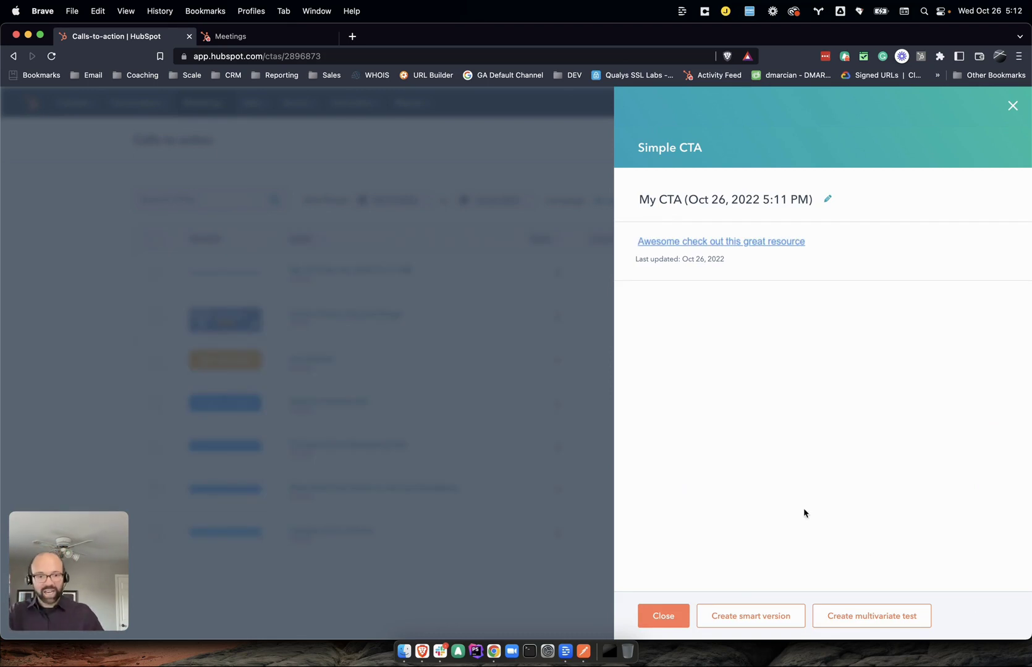
# Add a smart rule on Contact's list membership targeting the Qualified Lead list
pyautogui.click(761, 613)
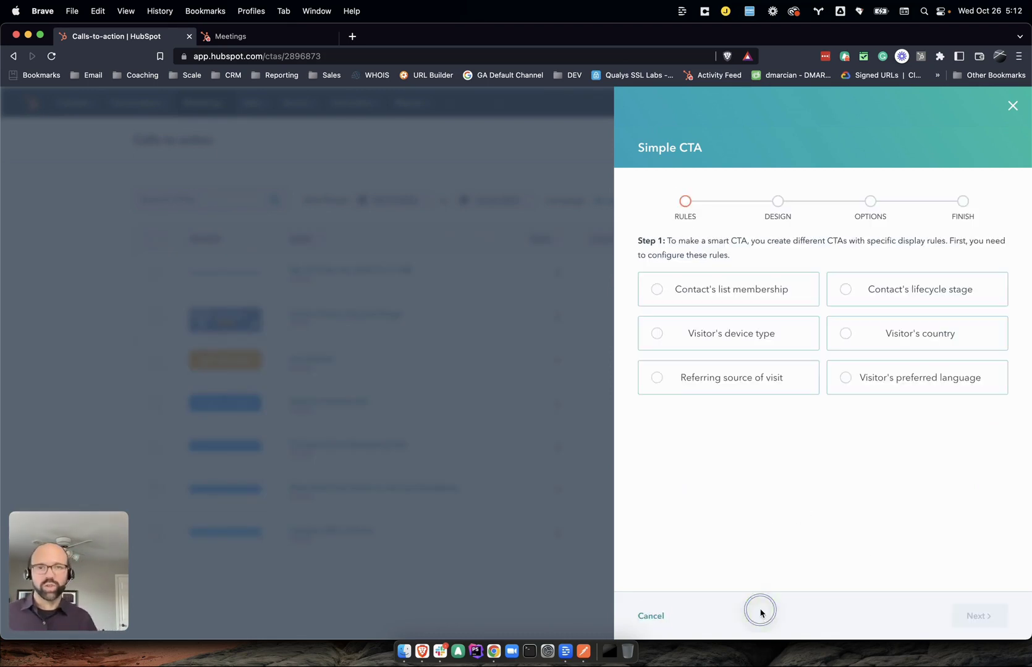
pyautogui.click(744, 299)
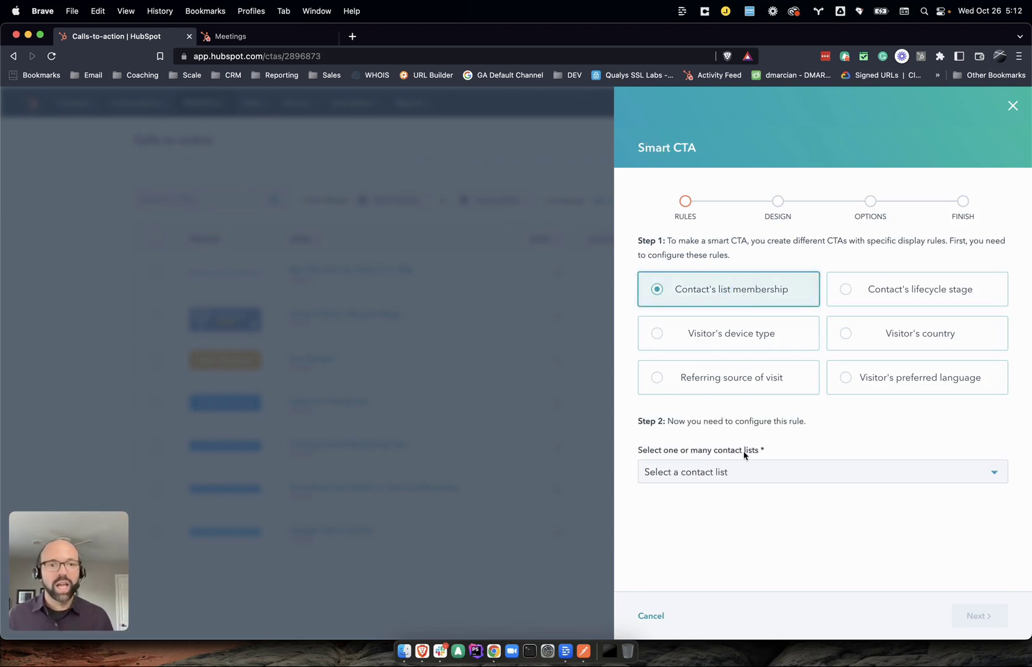
pyautogui.click(736, 480)
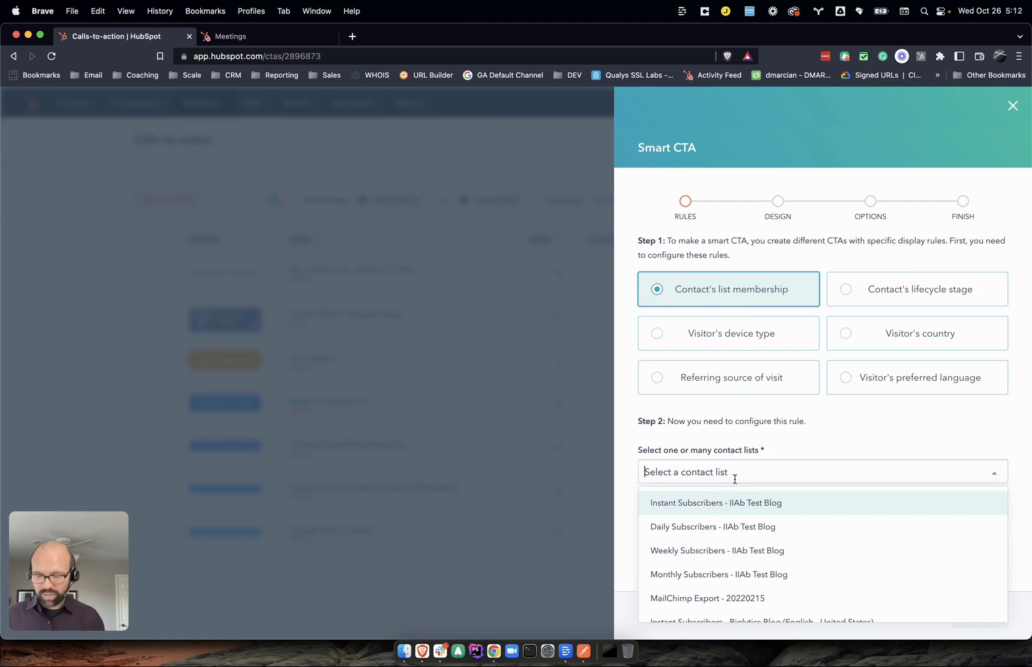
pyautogui.write('Qu')
pyautogui.click(696, 502)
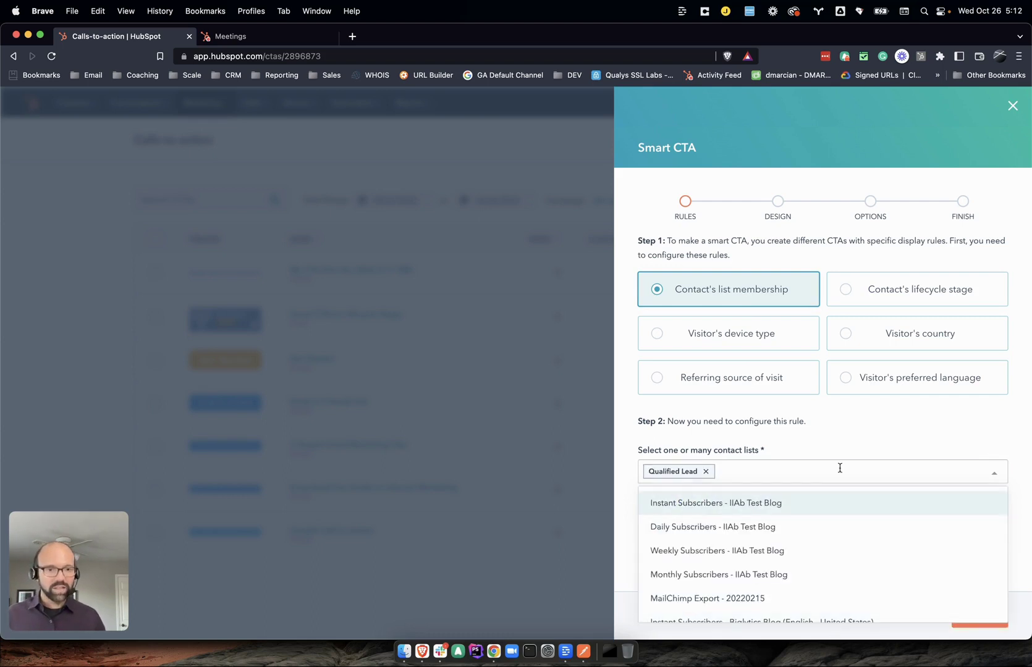
pyautogui.click(835, 425)
# Make the smart version a Simple button reading "Let's schedule some time!"
pyautogui.click(979, 617)
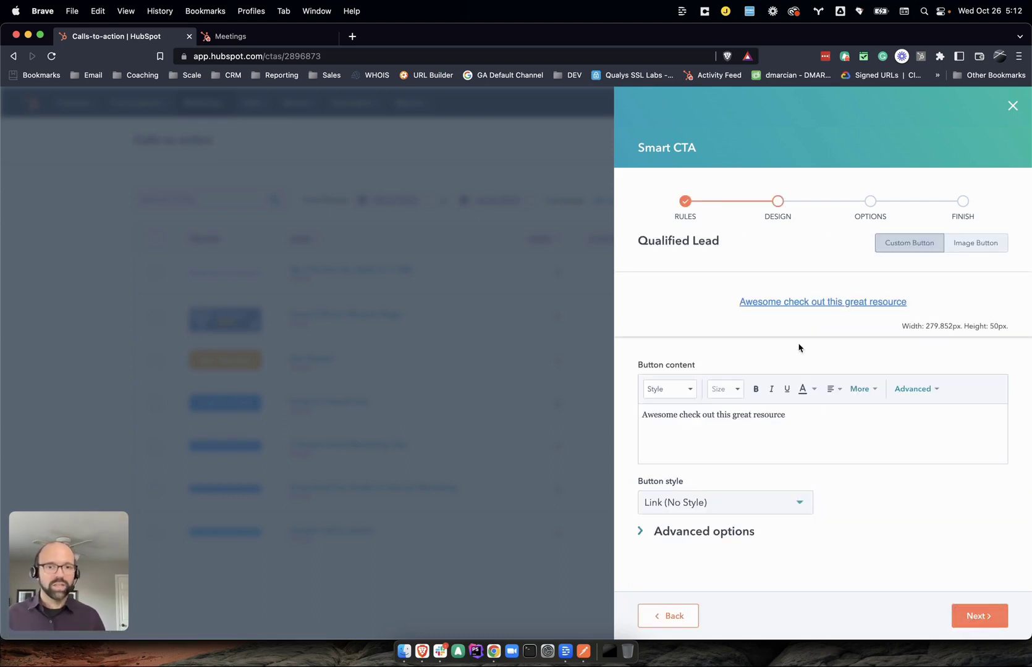
pyautogui.click(692, 505)
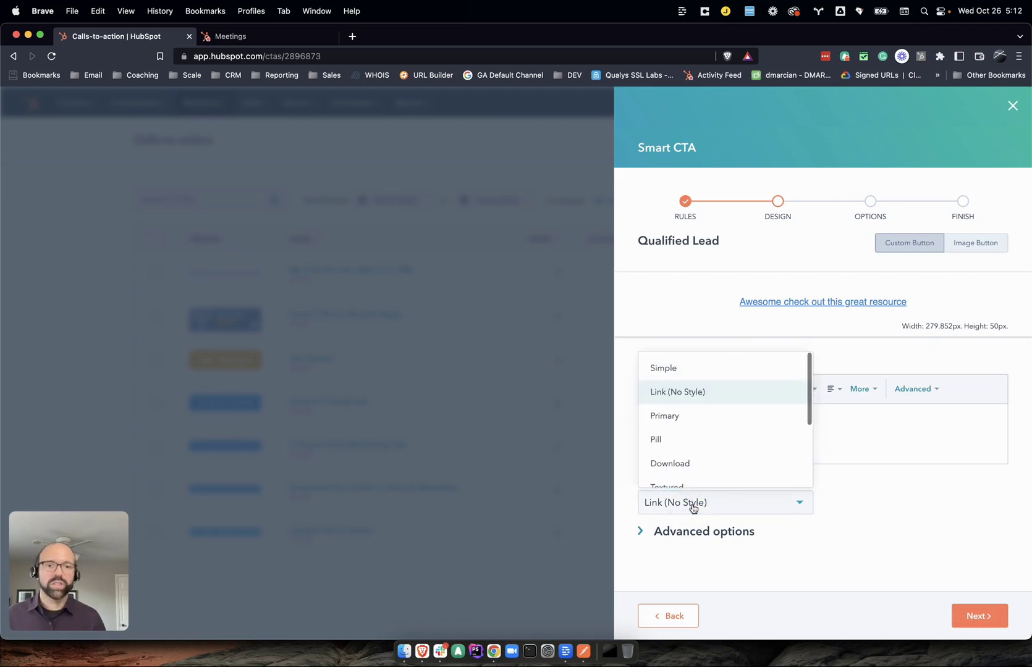
pyautogui.click(706, 369)
pyautogui.click(769, 419)
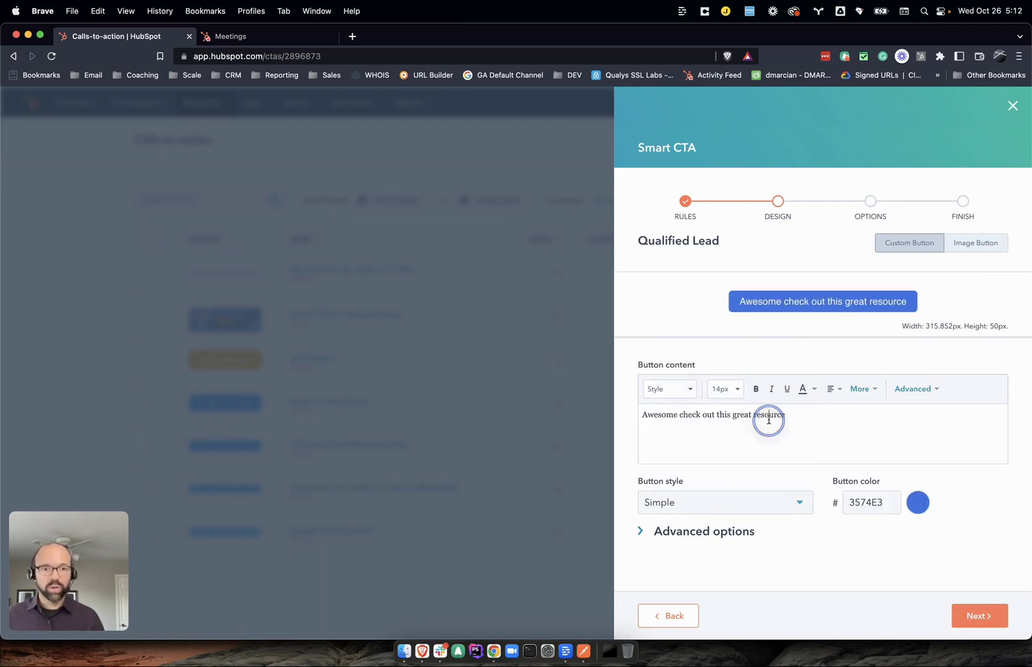
pyautogui.press('super+a')
pyautogui.write("Let's sche")
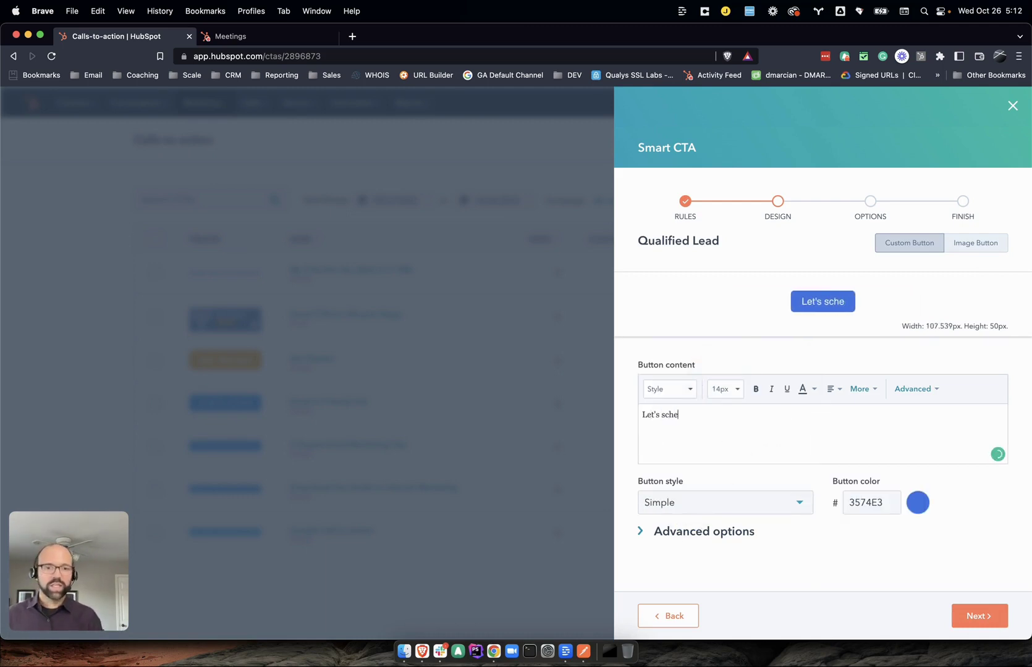
pyautogui.write('dule a')
pyautogui.hotkey('alt', 'BackSpace')
pyautogui.hotkey('alt', 'BackSpace')
pyautogui.write('sch')
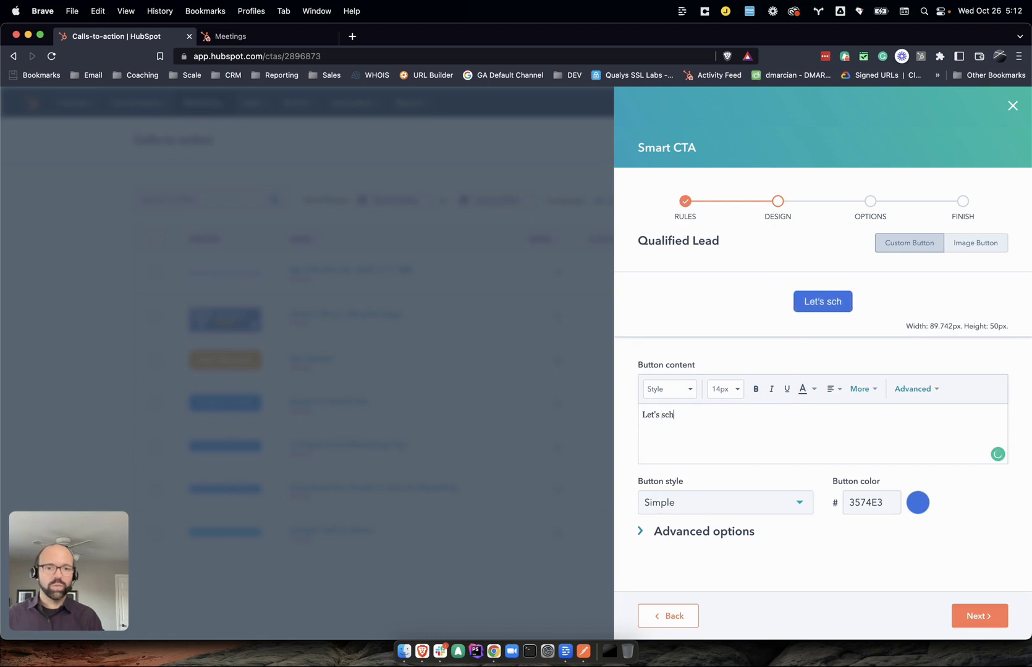
pyautogui.write('edule some time!')
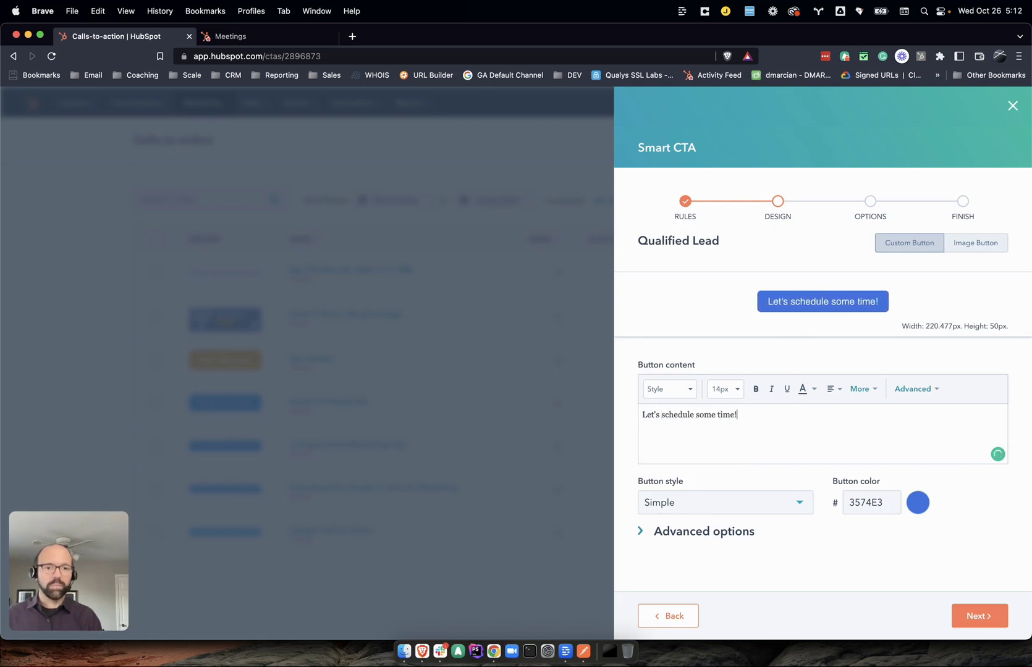
# Switch the button to the Primary style with a red (FF0201) colour, then continue
pyautogui.click(749, 512)
pyautogui.click(727, 416)
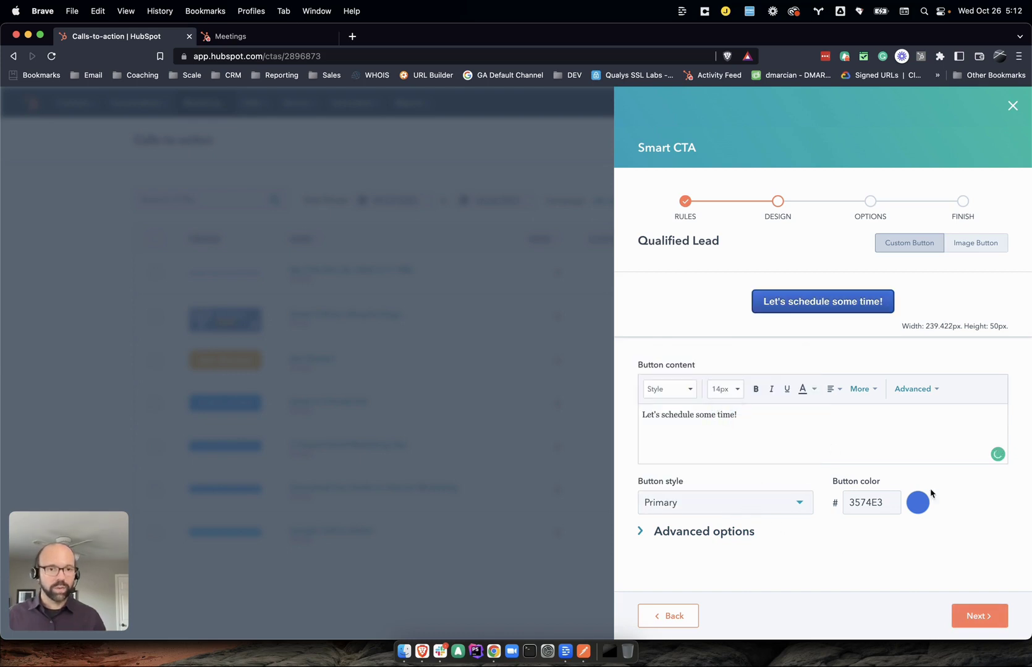
pyautogui.click(919, 502)
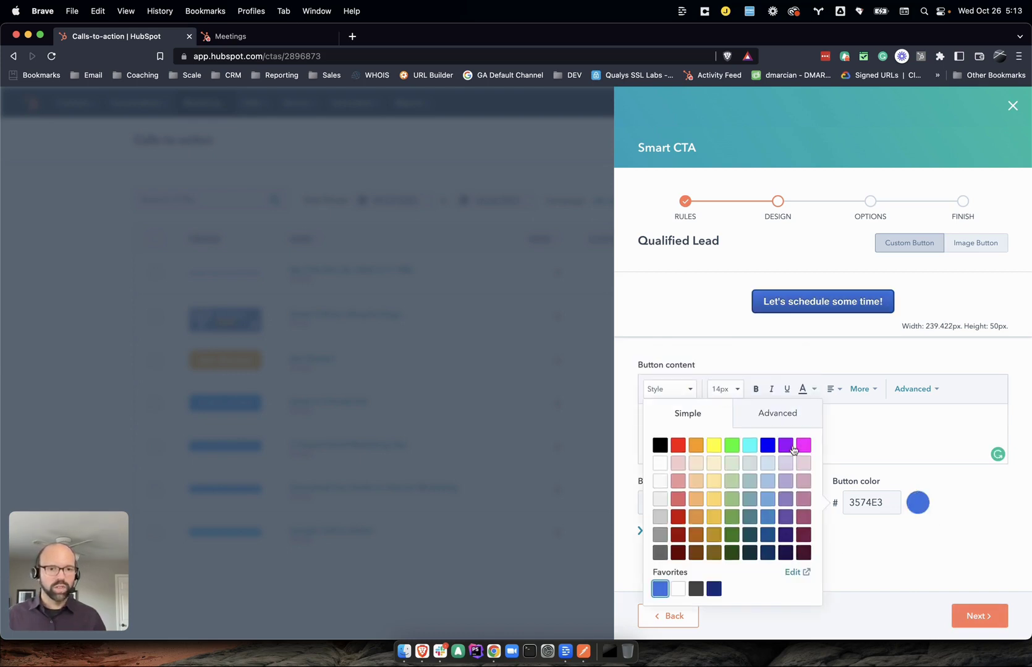
pyautogui.click(786, 446)
pyautogui.click(678, 445)
pyautogui.click(968, 536)
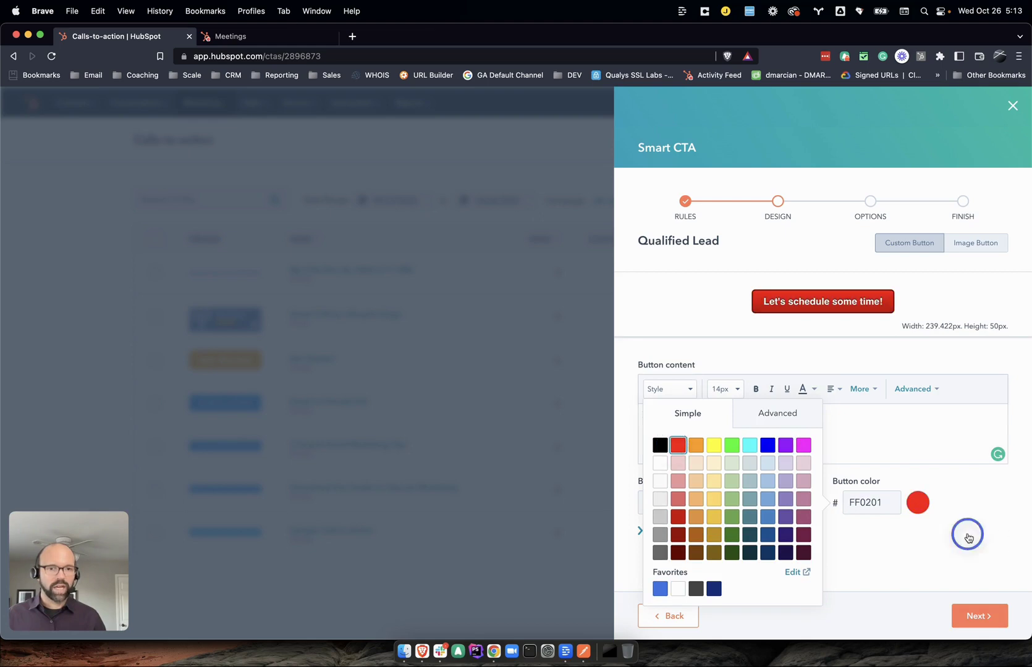
pyautogui.click(978, 616)
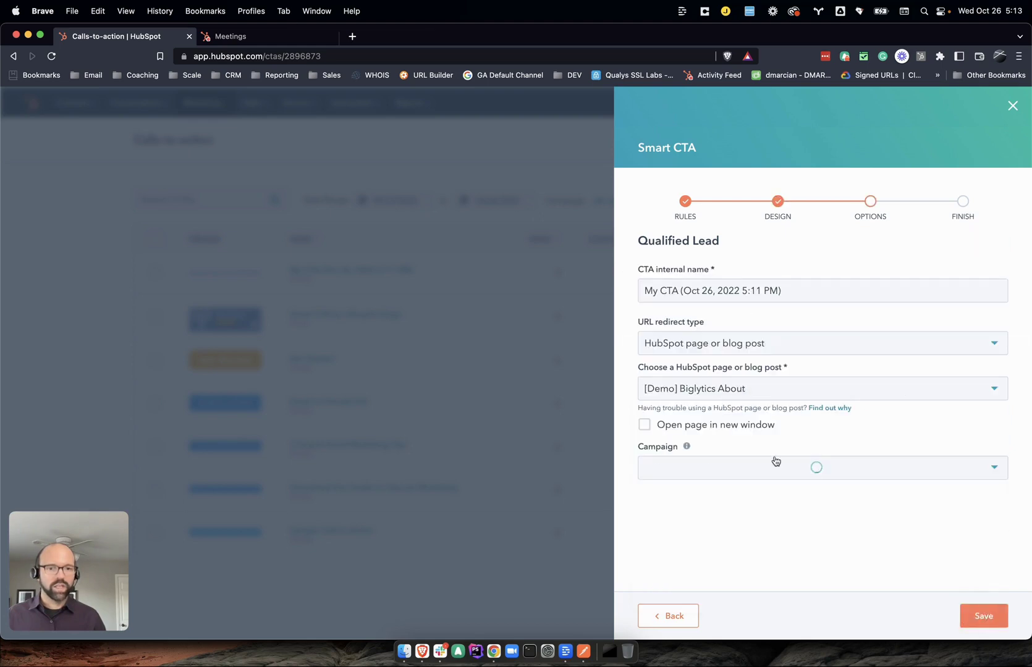
# Redirect the smart version to the 15-Minute Meeting - Phone meeting link, keeping Member Events
pyautogui.click(719, 340)
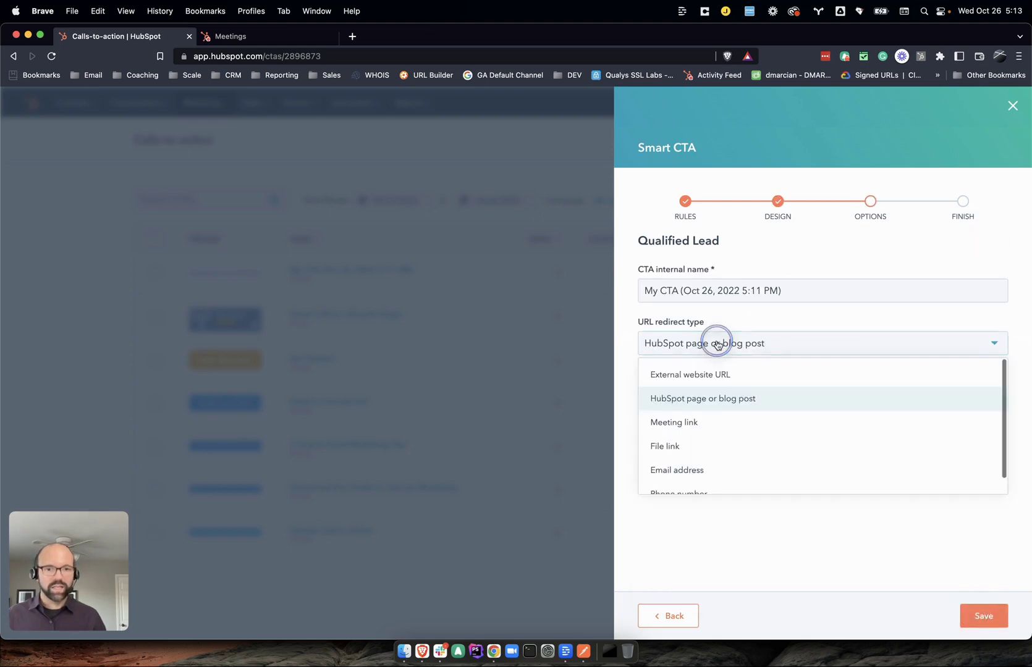
pyautogui.click(714, 423)
pyautogui.click(715, 391)
pyautogui.click(704, 449)
pyautogui.click(750, 507)
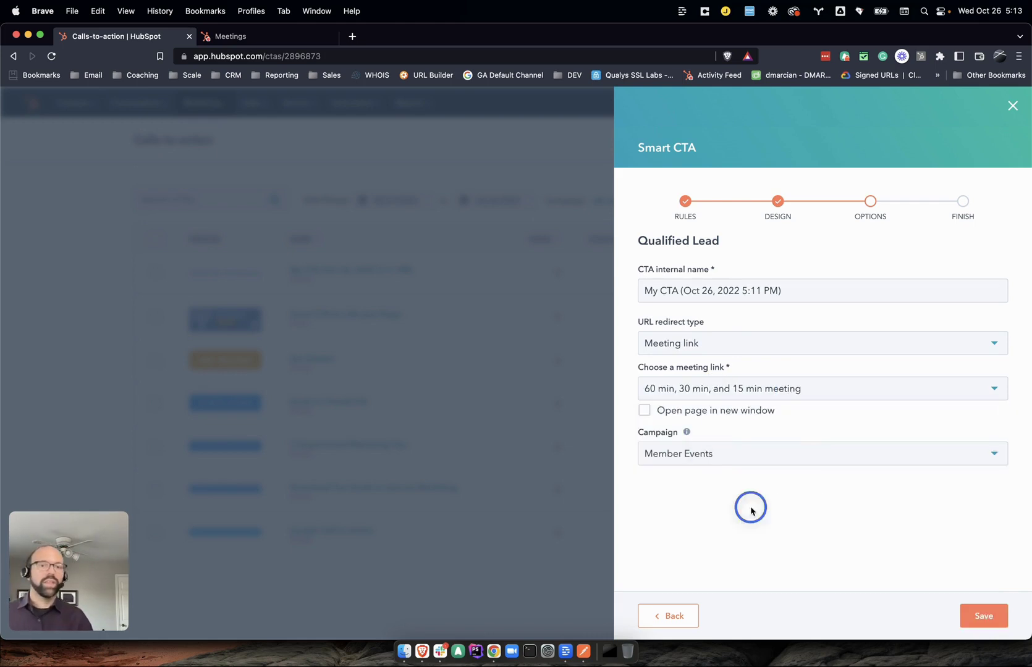
pyautogui.click(764, 390)
pyautogui.click(735, 474)
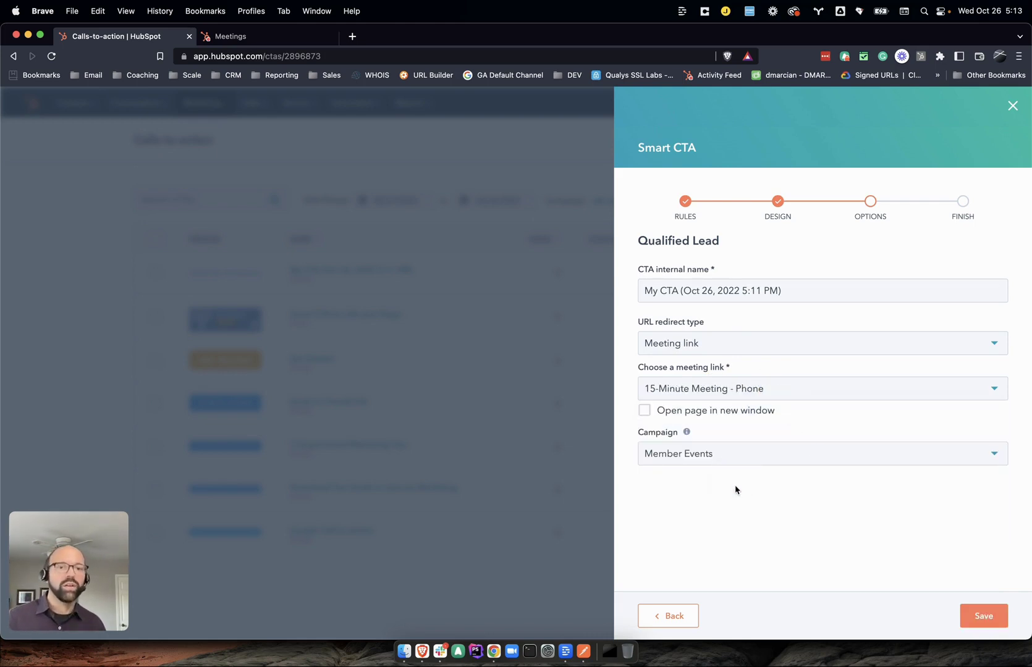
pyautogui.click(728, 455)
pyautogui.click(727, 456)
pyautogui.click(728, 536)
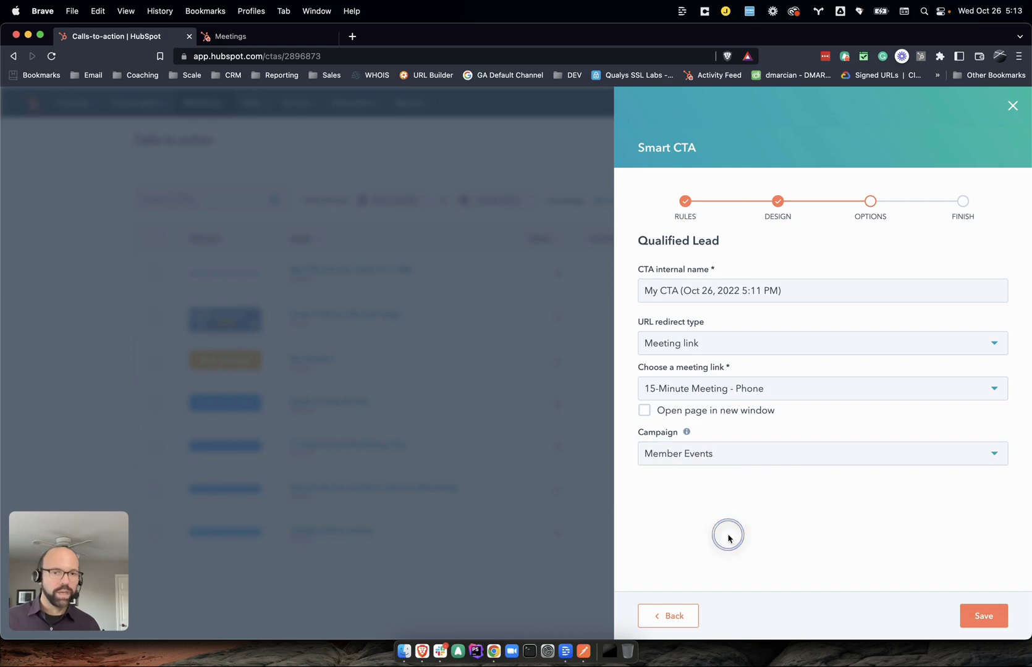
# Rename the CTA to 'Qualified Leads - Meeting Link' and save it
pyautogui.click(801, 291)
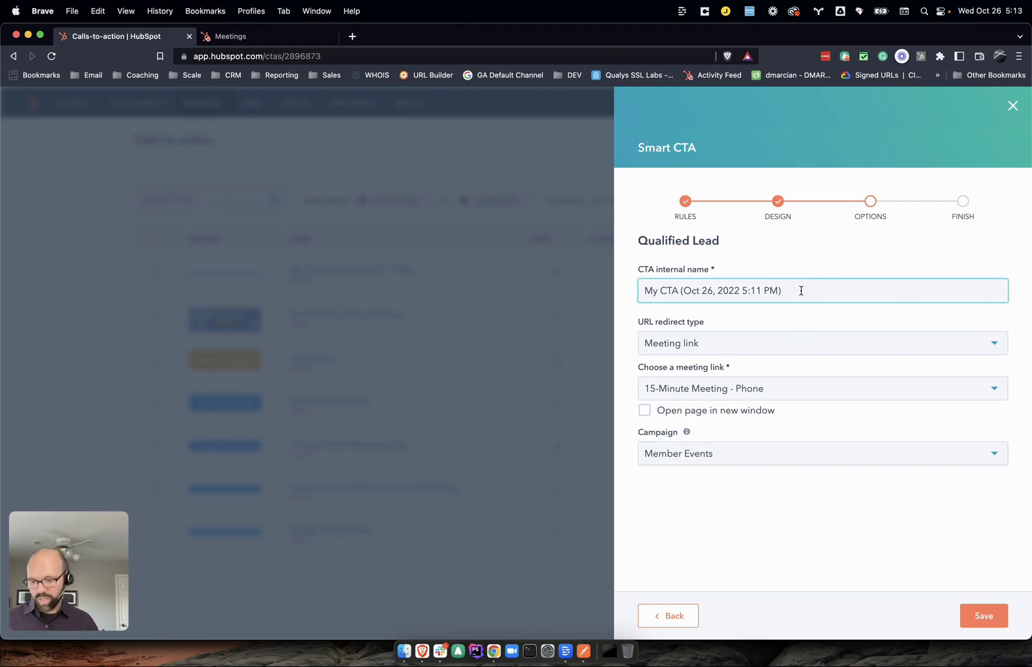
pyautogui.press('super+a')
pyautogui.write('Qualified Lea')
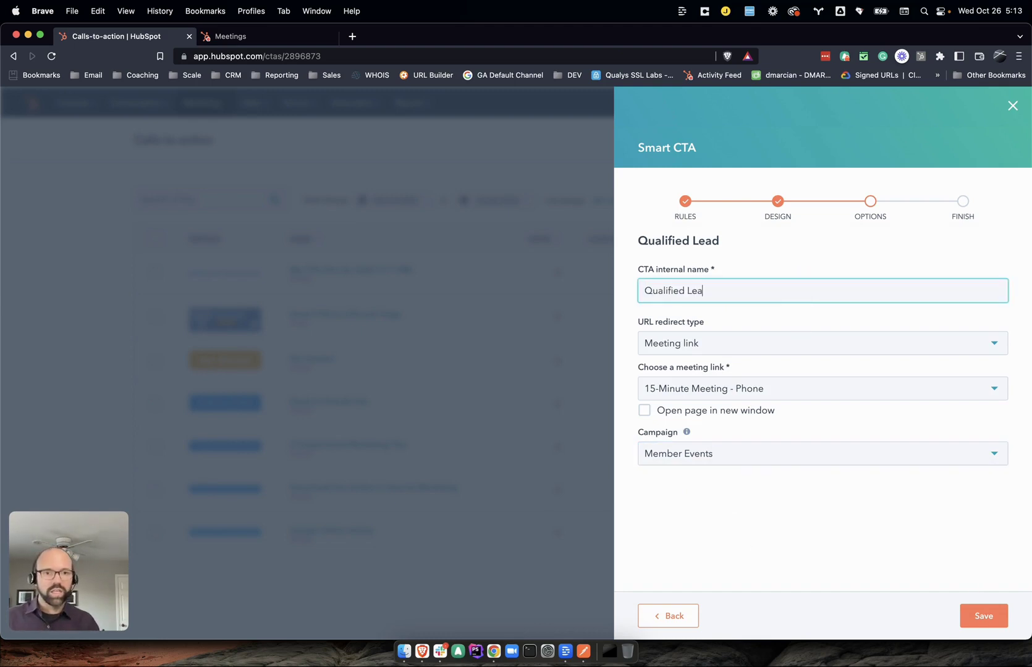
pyautogui.write('ds - Meetin')
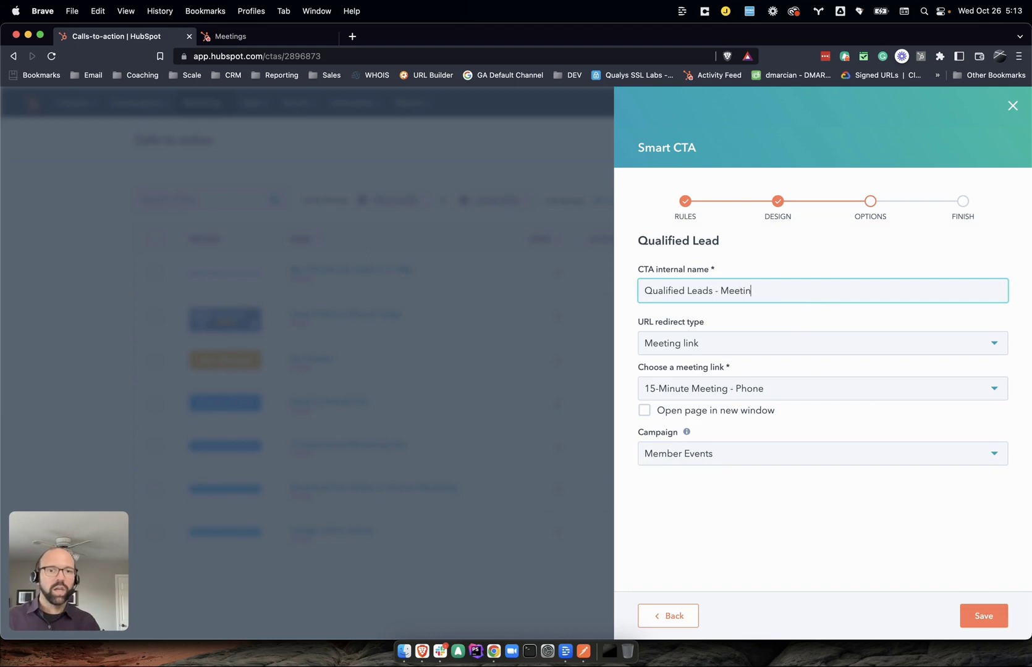
pyautogui.write('g Link')
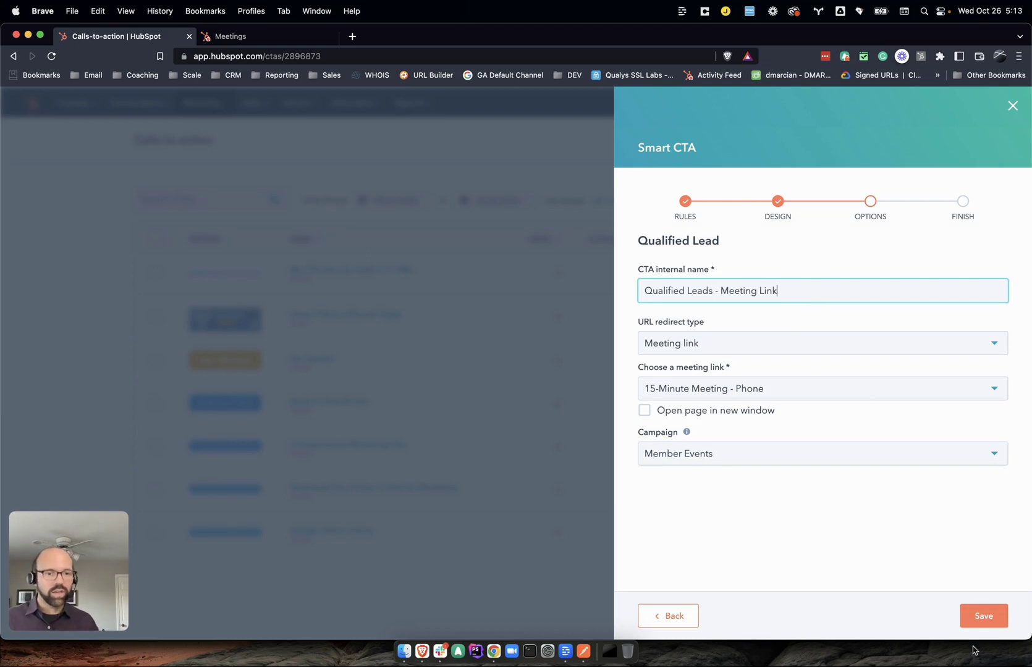
pyautogui.click(983, 617)
pyautogui.moveTo(762, 361)
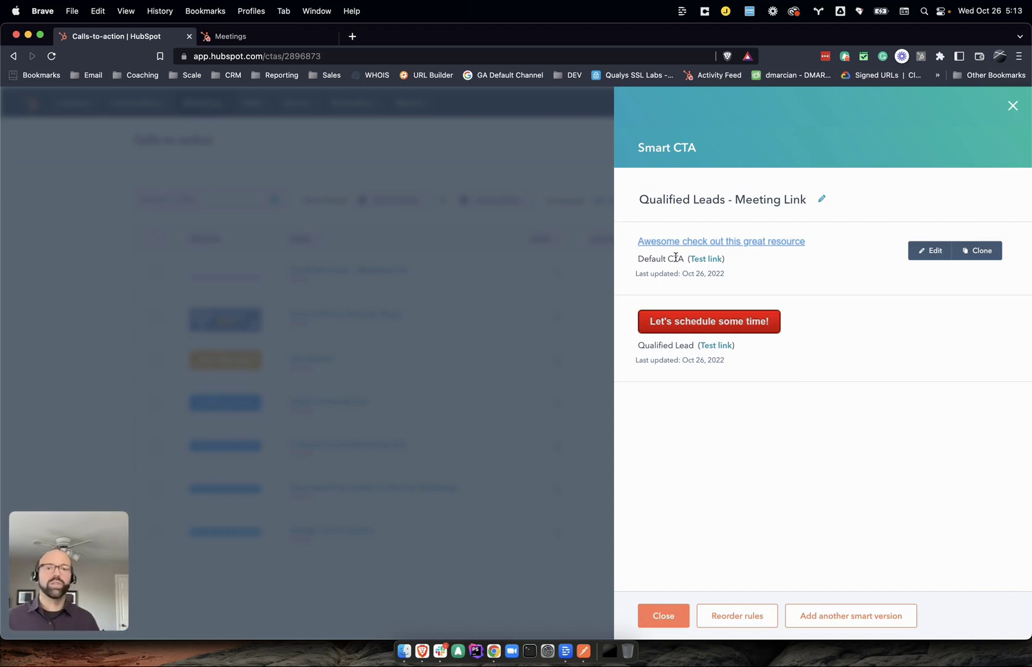
pyautogui.moveTo(703, 330)
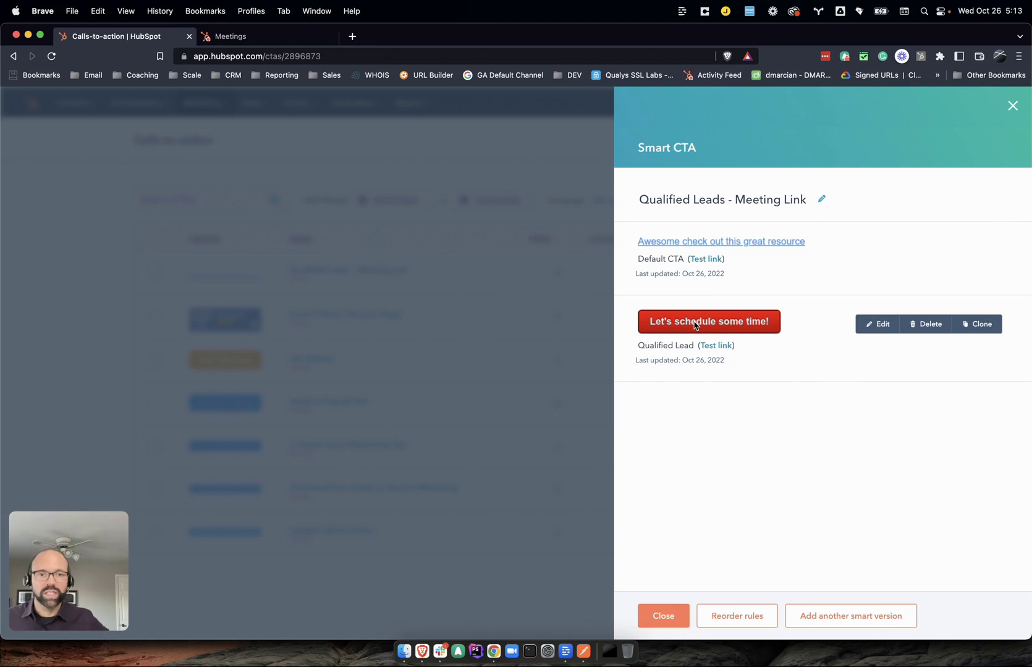